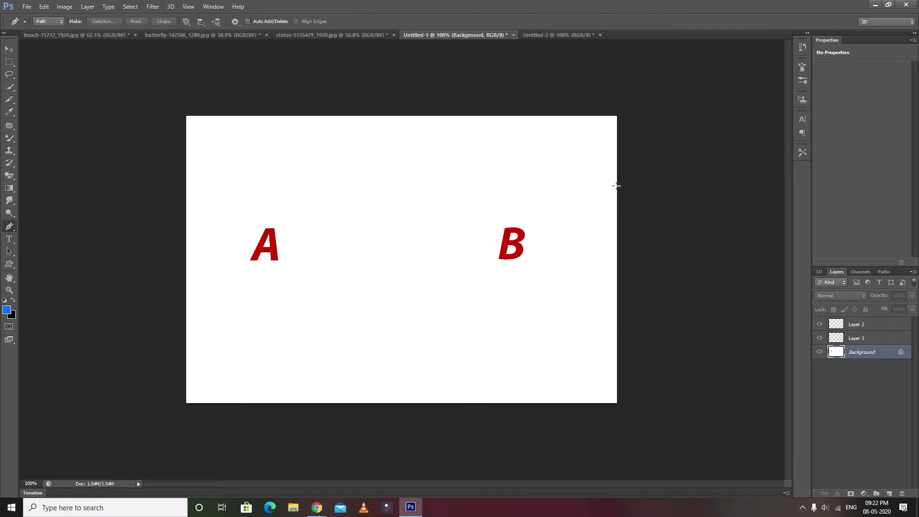
# Step: Show the Pen tool flyout with Pen, Freeform Pen, Add/Delete Anchor and Convert Point tools
pyautogui.rightClick(10, 225)
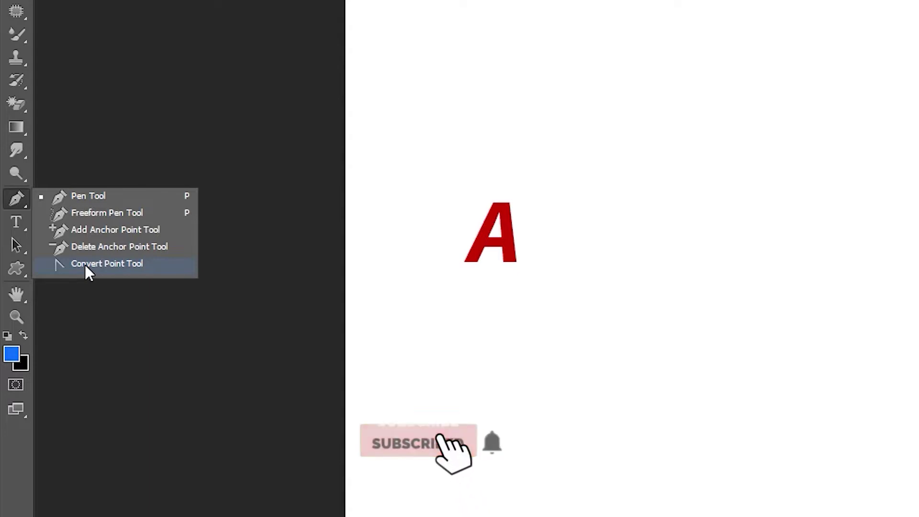
# Step: Select the standard Pen Tool and set its options-bar mode to Path
pyautogui.click(80, 199)
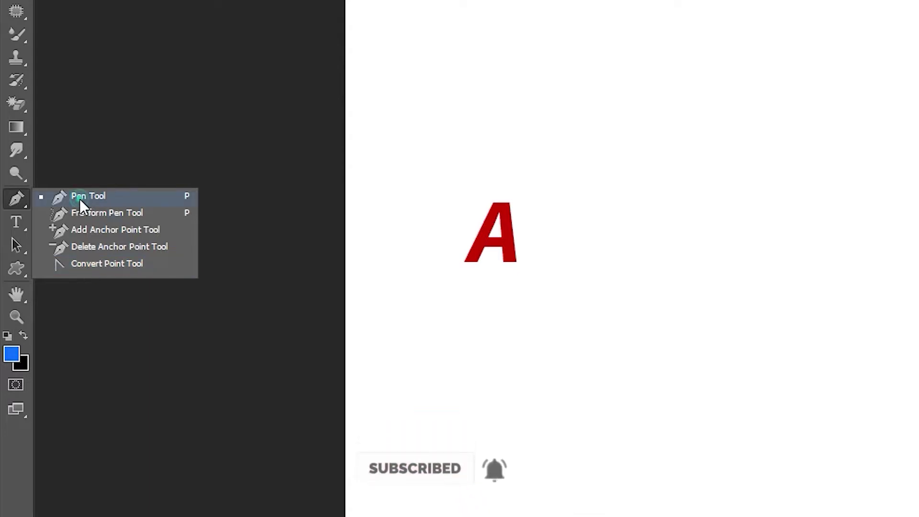
pyautogui.rightClick(16, 197)
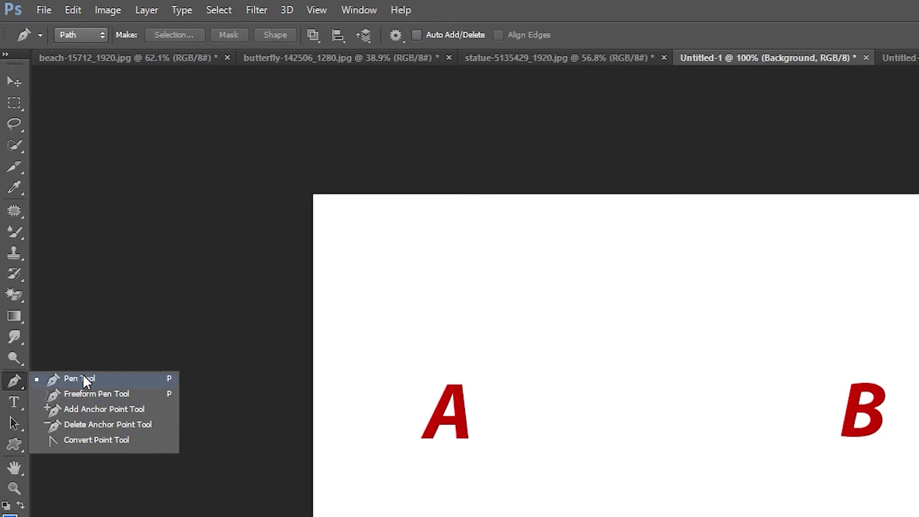
pyautogui.click(7, 386)
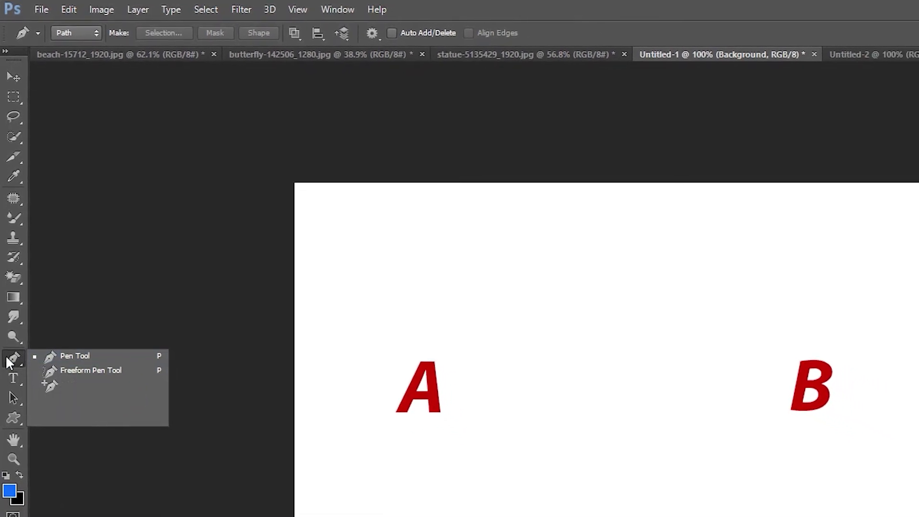
pyautogui.click(9, 360)
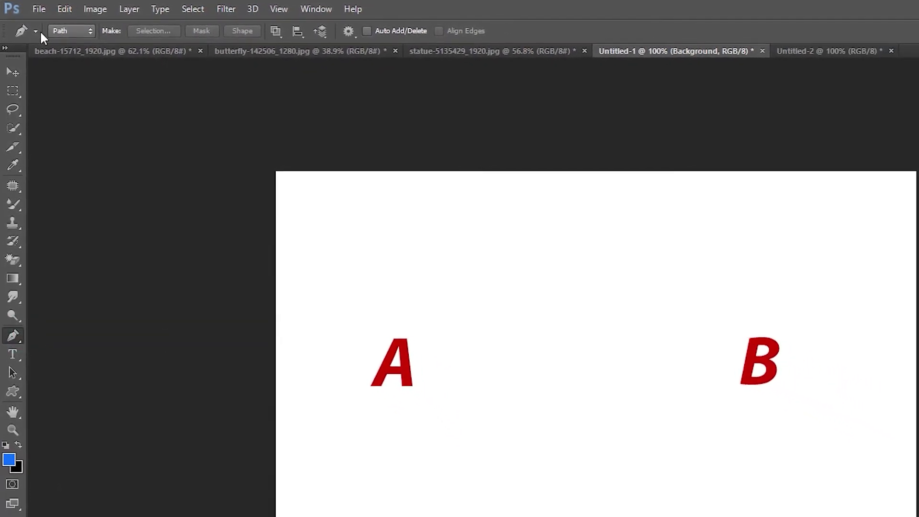
pyautogui.click(65, 30)
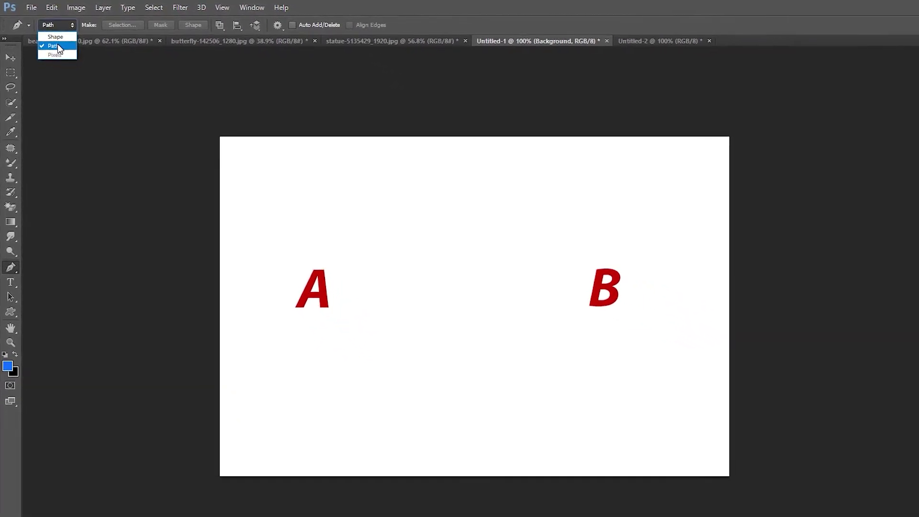
pyautogui.click(58, 45)
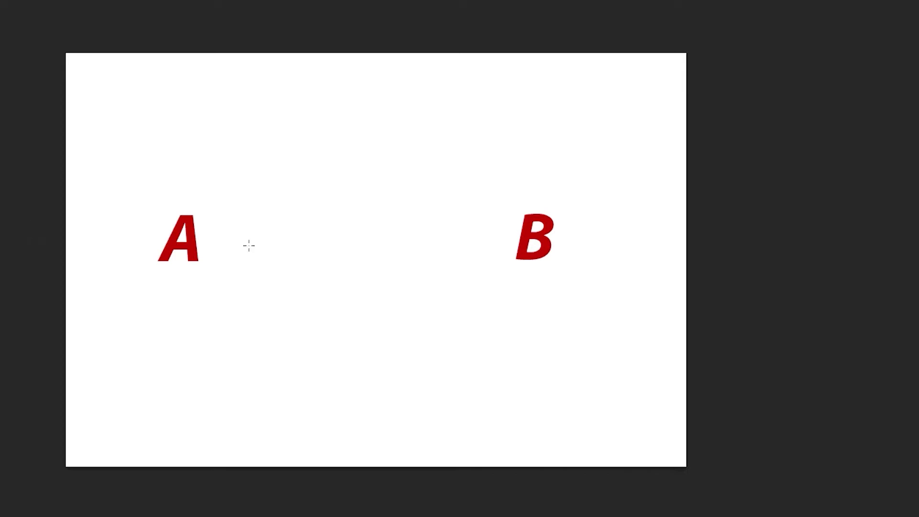
# Step: Anchor the path on A, then drag out handles at B to arch the segment upward
pyautogui.click(182, 237)
pyautogui.click(534, 238)
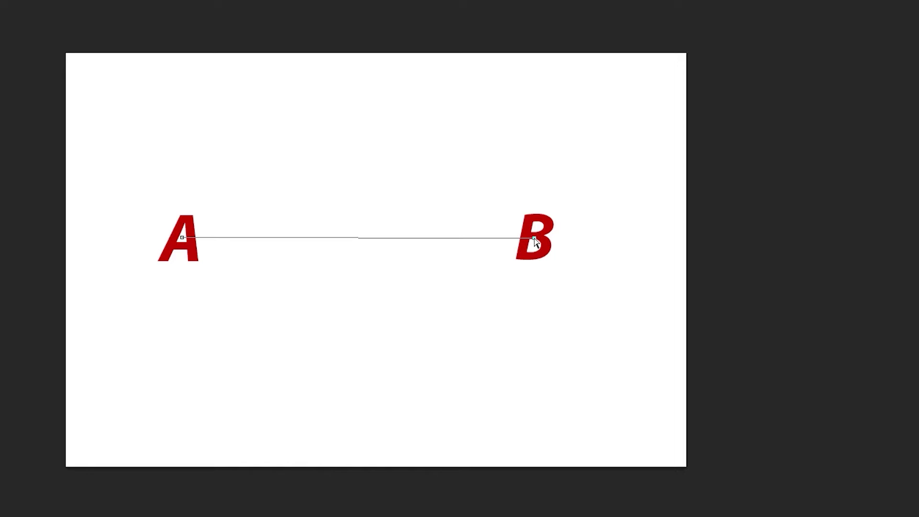
pyautogui.hotkey('ctrl', 'z')
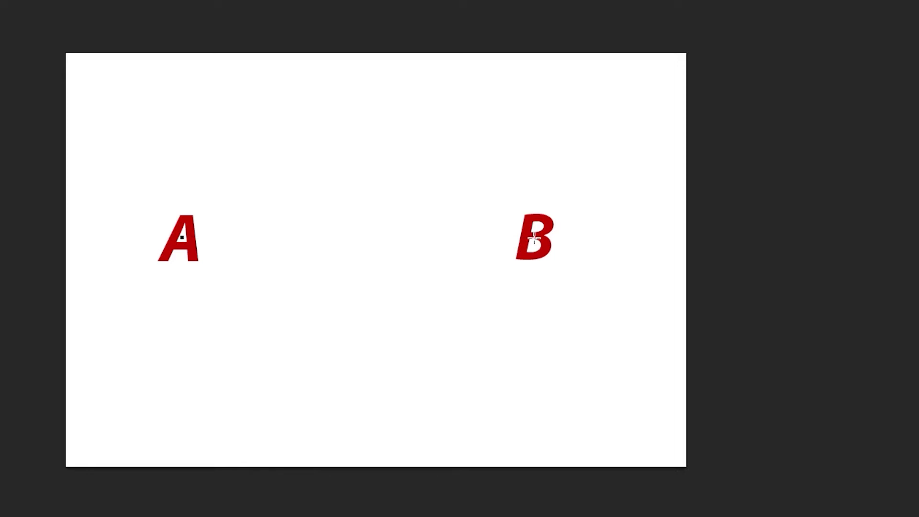
pyautogui.click(533, 237)
pyautogui.moveTo(533, 237); pyautogui.dragTo(730, 431)
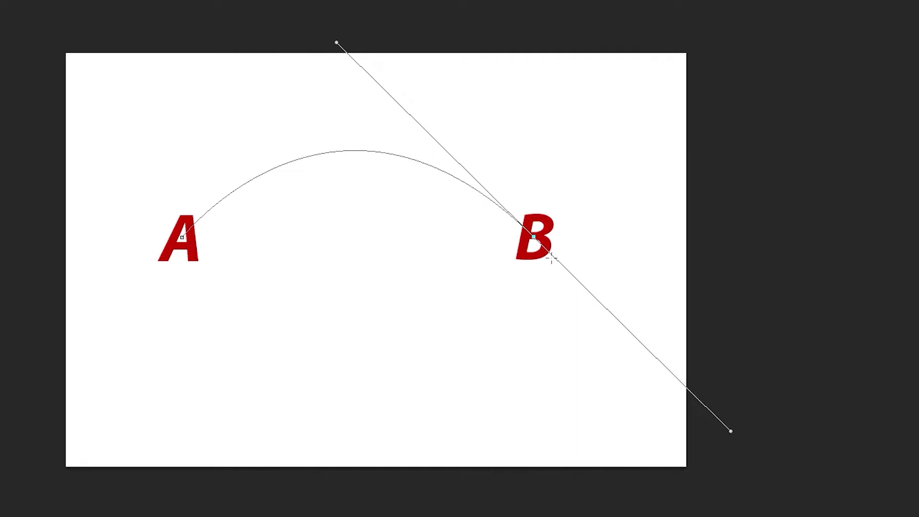
pyautogui.click(195, 354)
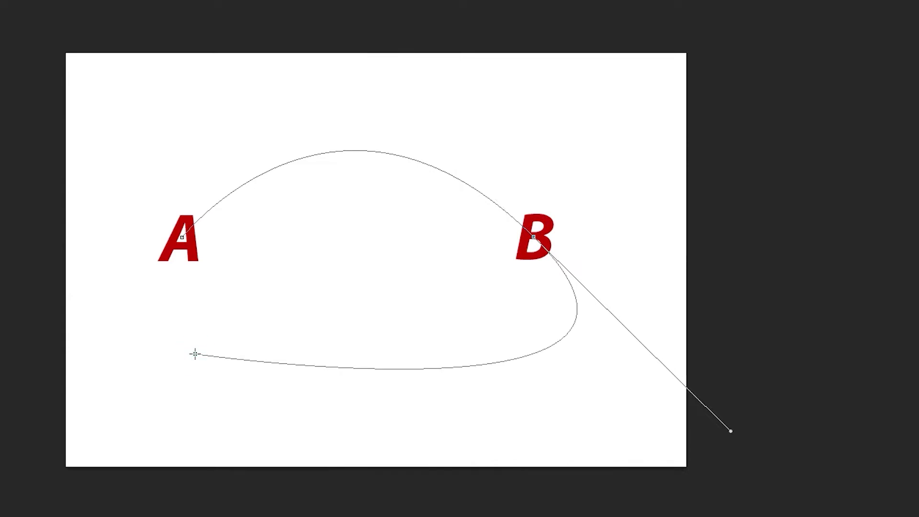
pyautogui.hotkey('ctrl', 'z')
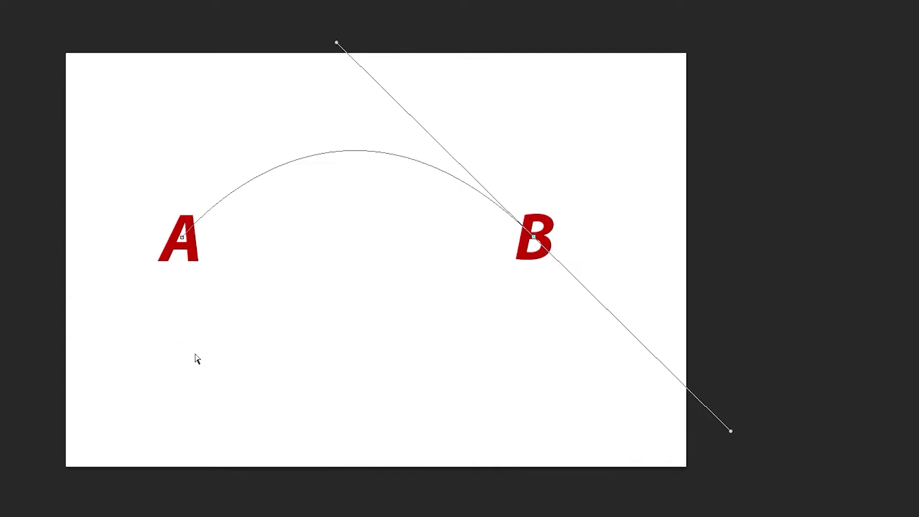
pyautogui.click(216, 350)
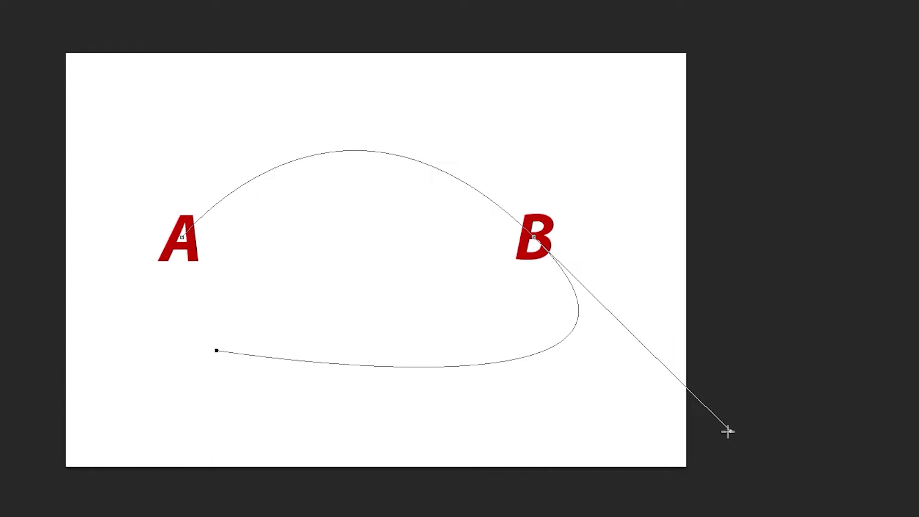
pyautogui.moveTo(730, 431); pyautogui.dragTo(700, 400)
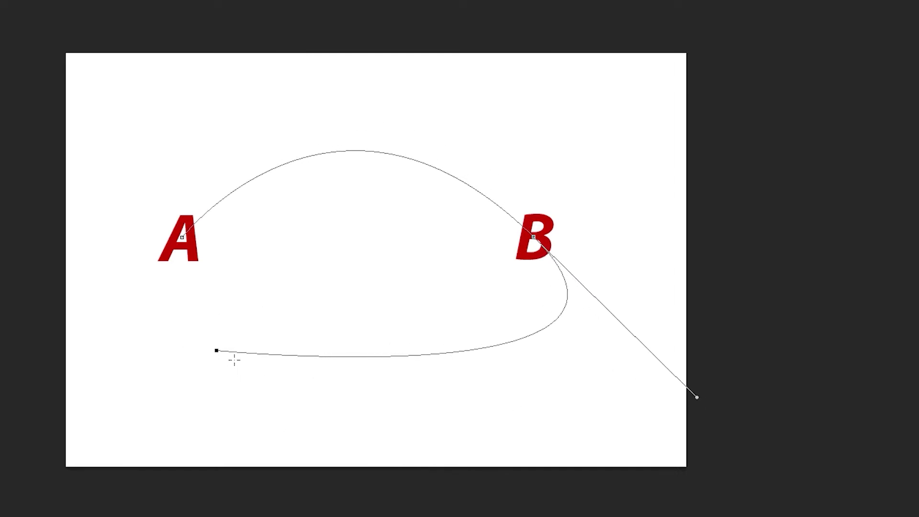
pyautogui.moveTo(216, 350); pyautogui.dragTo(295, 356)
pyautogui.moveTo(696, 397); pyautogui.dragTo(613, 405)
pyautogui.hotkey('ctrl', 'alt', 'z')
pyautogui.hotkey('ctrl', 'alt', 'z')
pyautogui.hotkey('ctrl', 'alt', 'z')
pyautogui.hotkey('ctrl', 'alt', 'z')
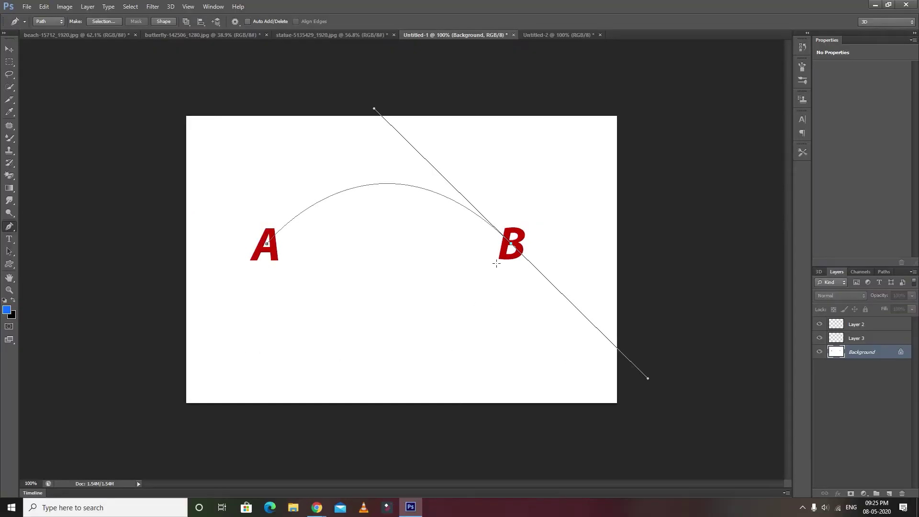
# Step: Remove B's outgoing handle and add a straight segment from B down near the canvas bottom
pyautogui.rightClick(11, 229)
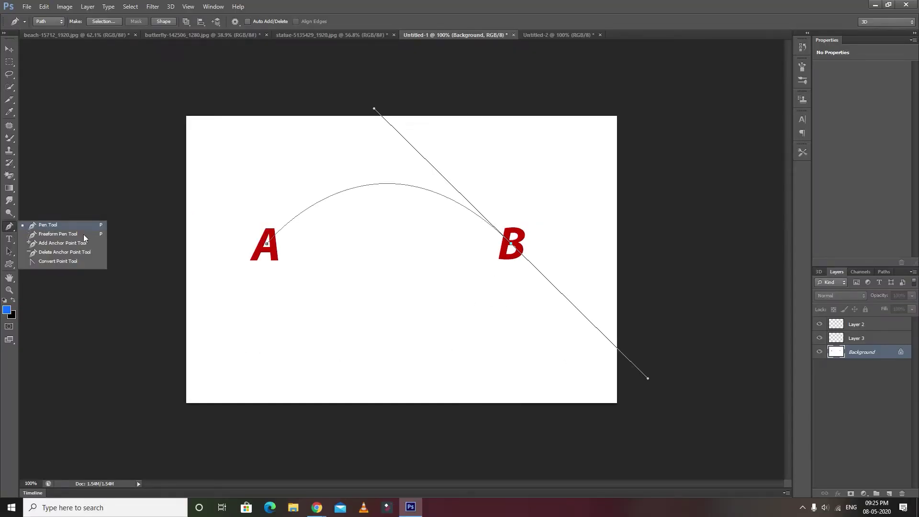
pyautogui.click(38, 225)
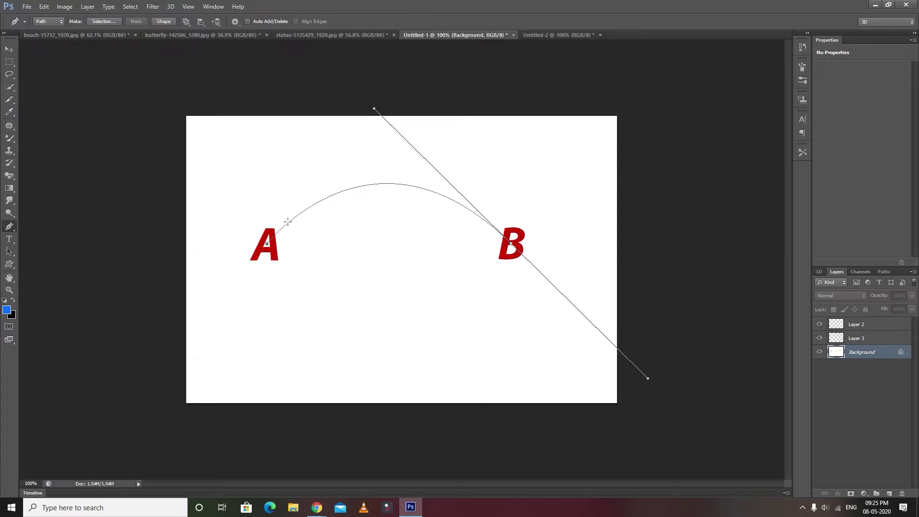
pyautogui.click(363, 343)
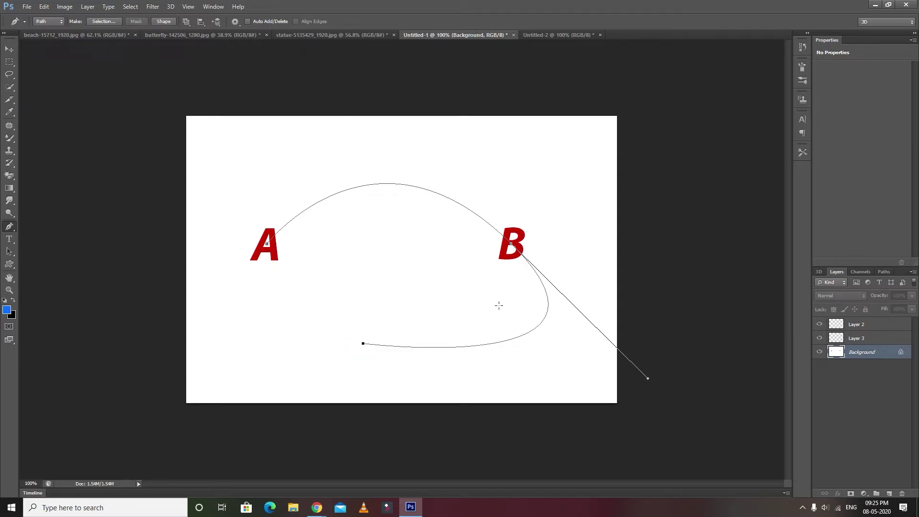
pyautogui.hotkey('ctrl', 'z')
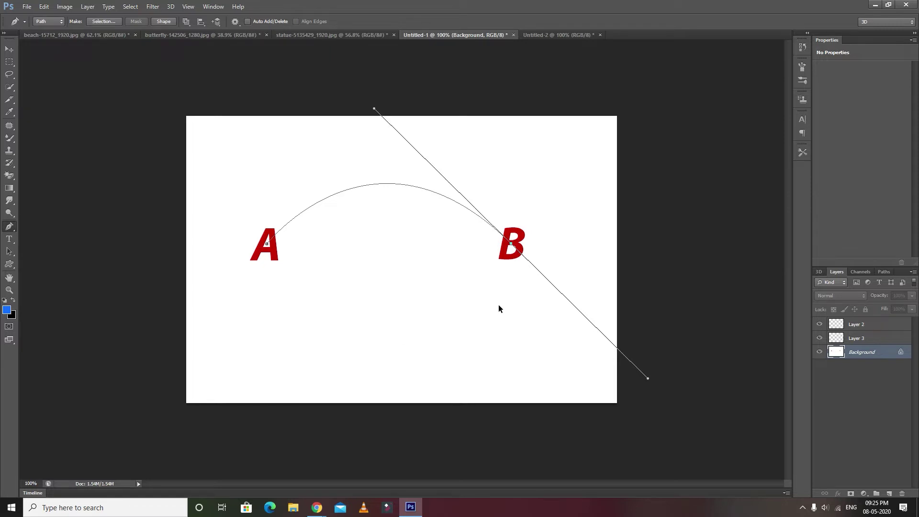
pyautogui.keyDown('alt'); pyautogui.click(511, 243); pyautogui.keyUp('alt')
pyautogui.click(439, 366)
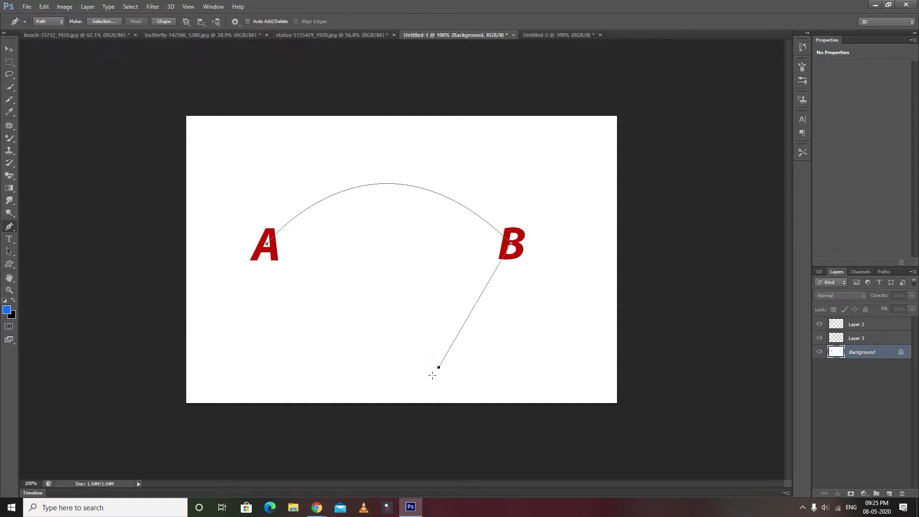
pyautogui.hotkey('ctrl', 'z')
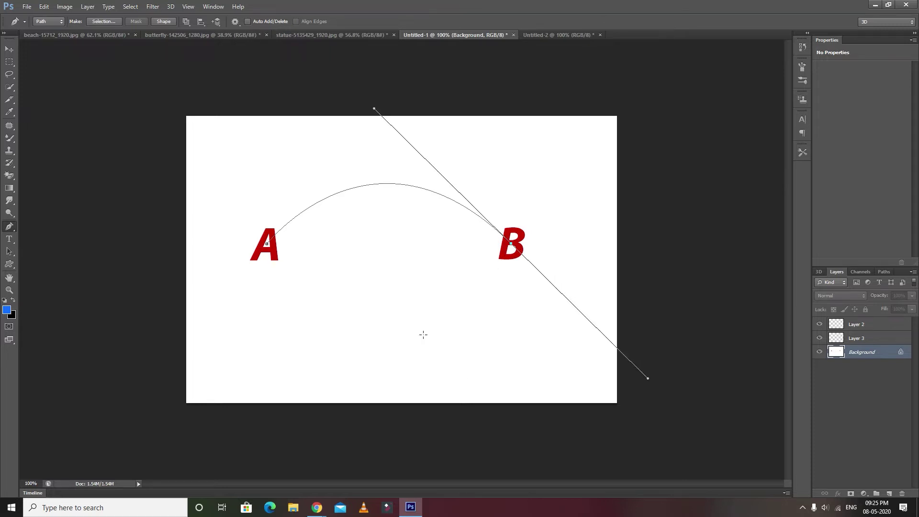
pyautogui.click(427, 366)
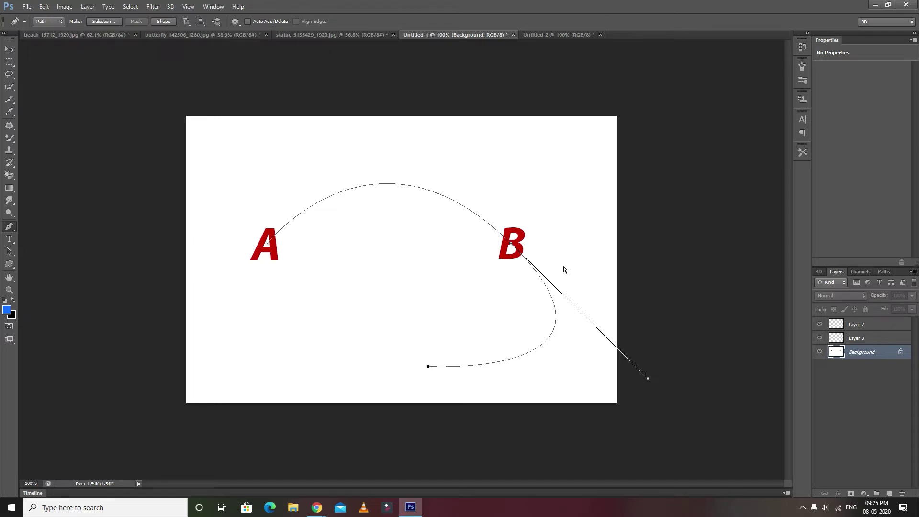
pyautogui.hotkey('ctrl', 'z')
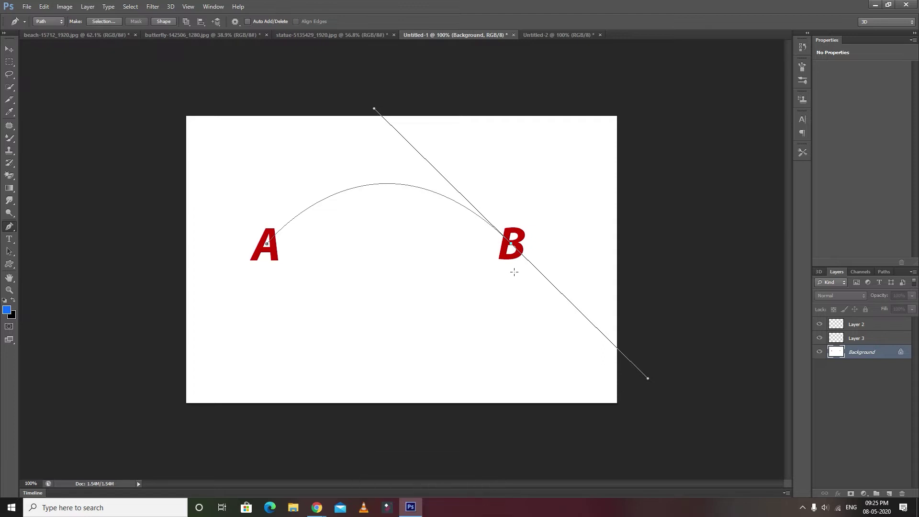
pyautogui.keyDown('alt'); pyautogui.click(510, 243); pyautogui.keyUp('alt')
pyautogui.click(455, 373)
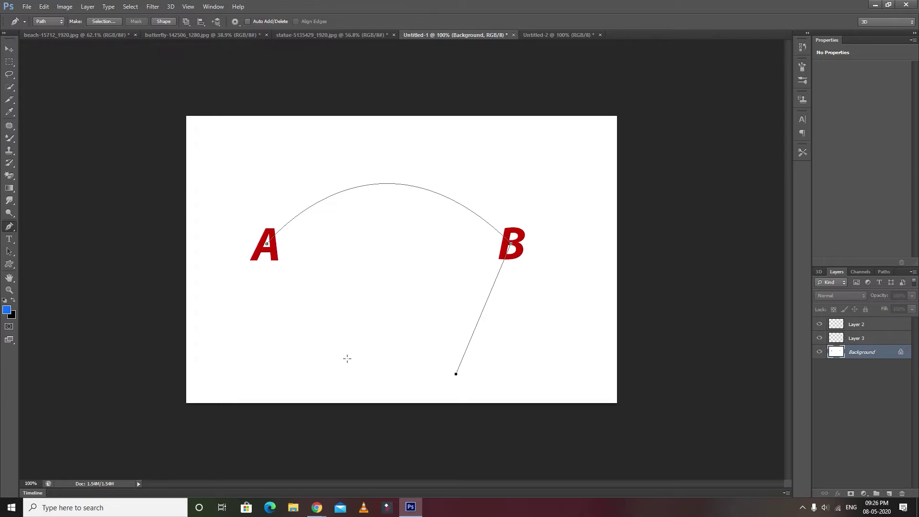
# Step: Add a straight segment up-left to a new anchor below A, keeping the path open as Work Path
pyautogui.click(290, 321)
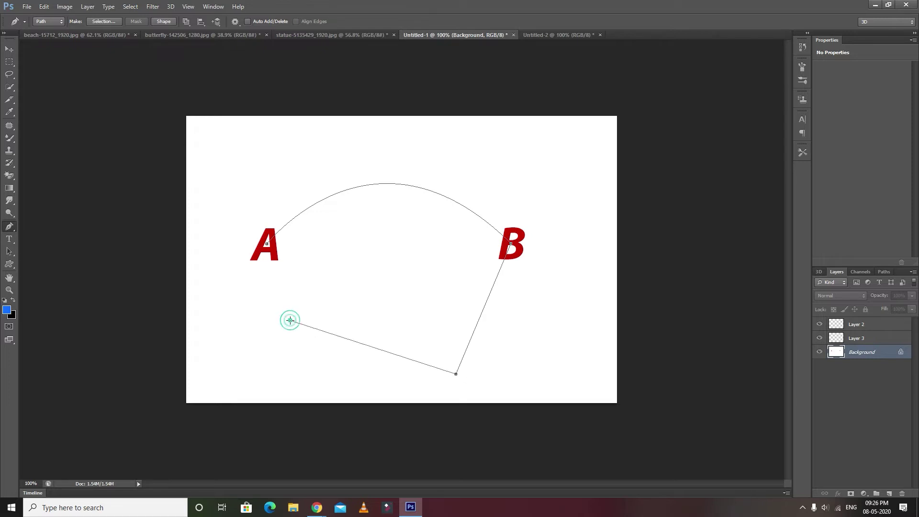
pyautogui.click(266, 246)
pyautogui.hotkey('ctrl', 'z')
pyautogui.click(883, 272)
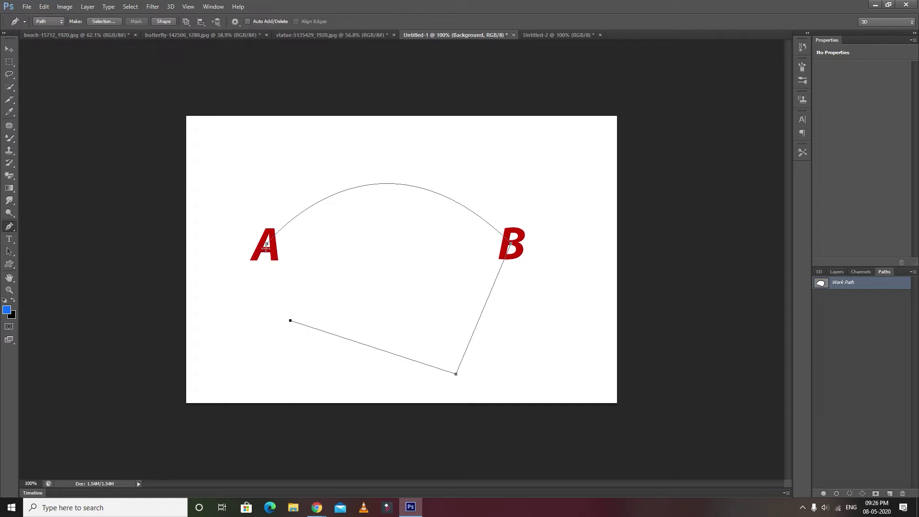
# Step: Zoom the canvas in and back out to about 134% to see the whole open path
pyautogui.hotkey('ctrl', '+')
pyautogui.scroll(3, 167, 282)
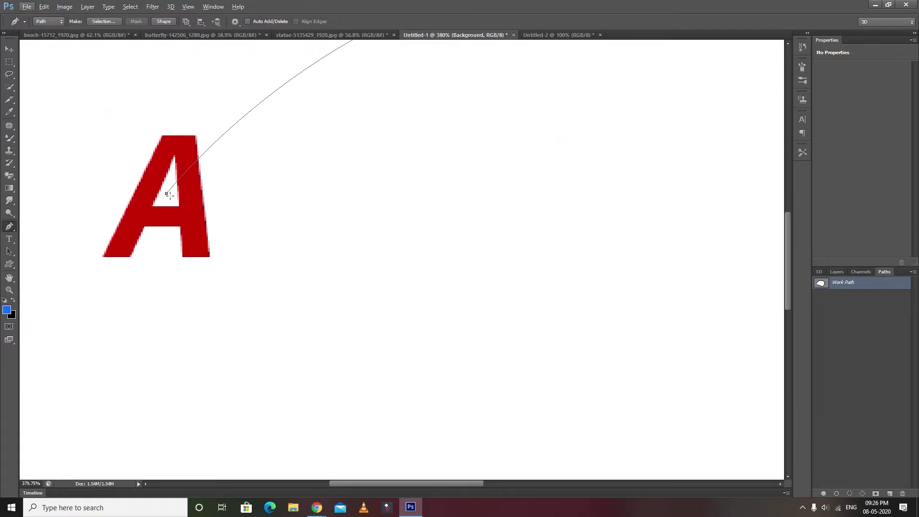
pyautogui.scroll(-5, 453, 191)
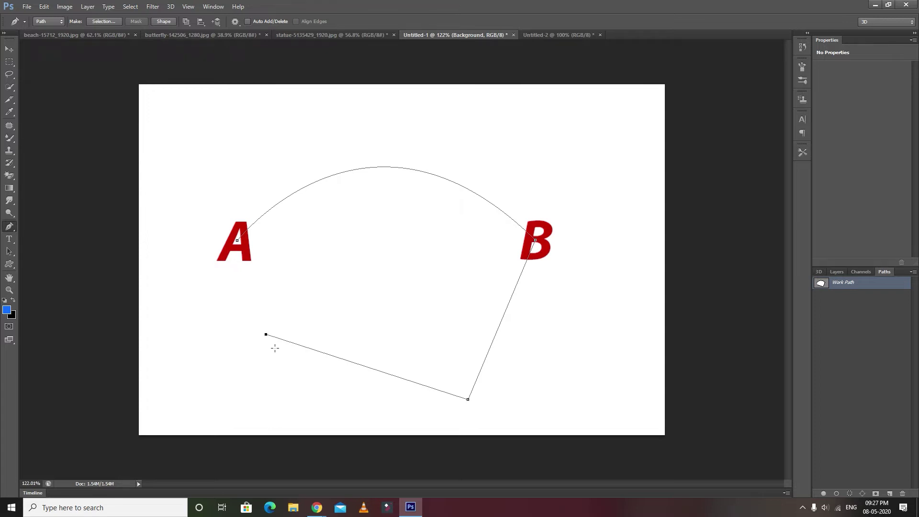
pyautogui.scroll(4, 260, 348)
pyautogui.scroll(3, 215, 357)
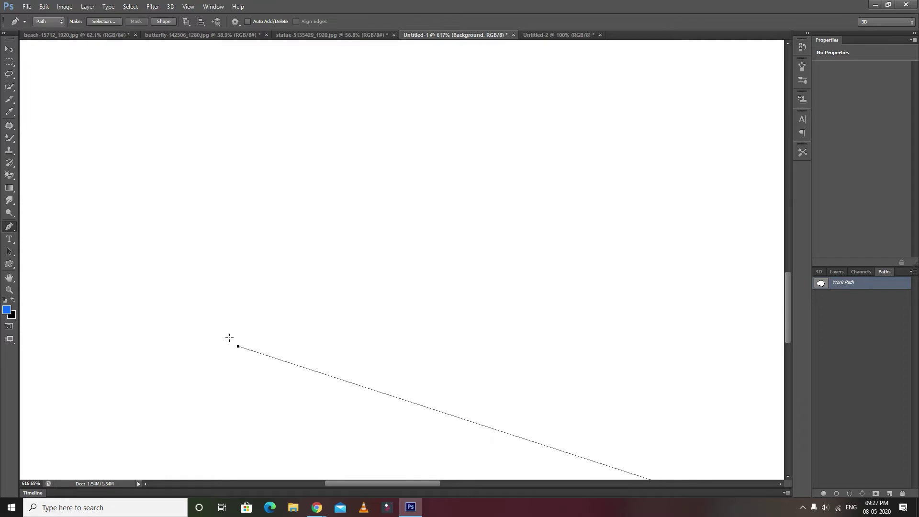
pyautogui.scroll(-6, 238, 347)
pyautogui.scroll(-1, 224, 344)
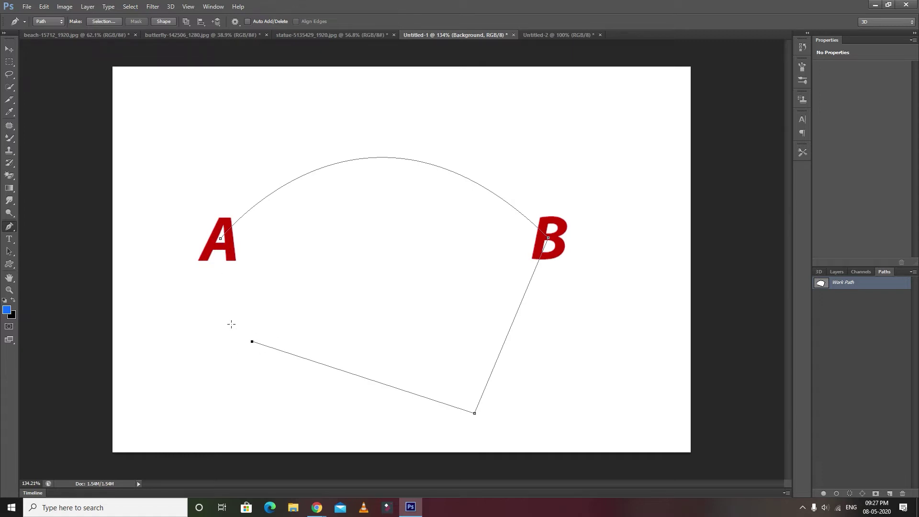
# Step: Click the starting anchor on A to close the outline, then save Work Path as Path 1
pyautogui.click(221, 239)
pyautogui.click(838, 272)
pyautogui.click(884, 272)
pyautogui.doubleClick(849, 284)
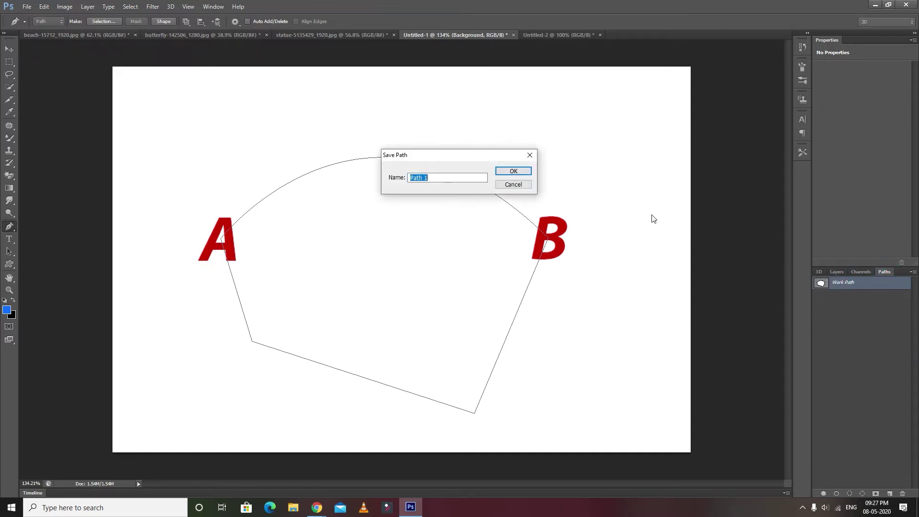
pyautogui.click(513, 171)
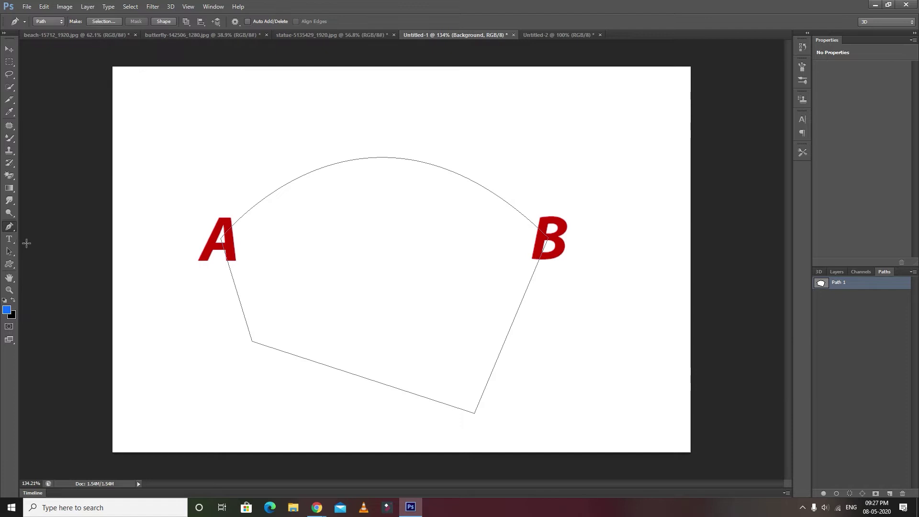
# Step: Select the standard Pen Tool with Auto Add/Delete enabled
pyautogui.click(9, 227)
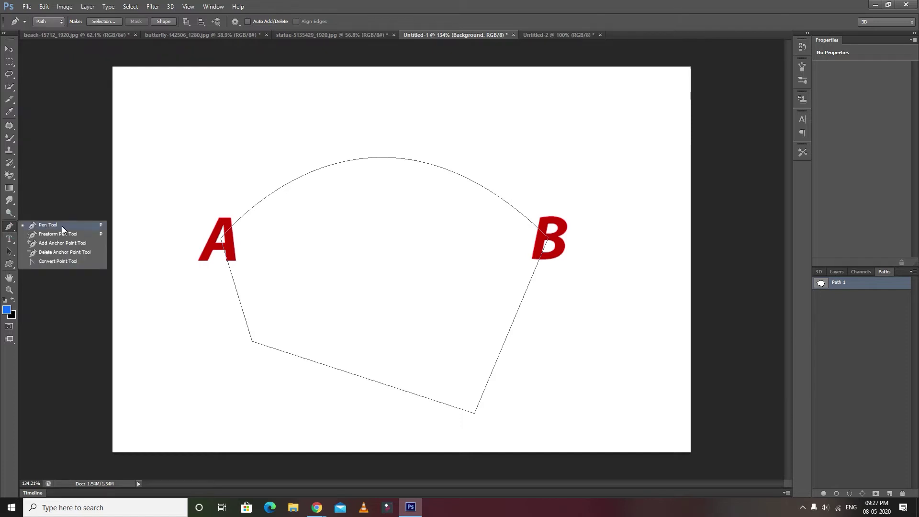
pyautogui.click(62, 226)
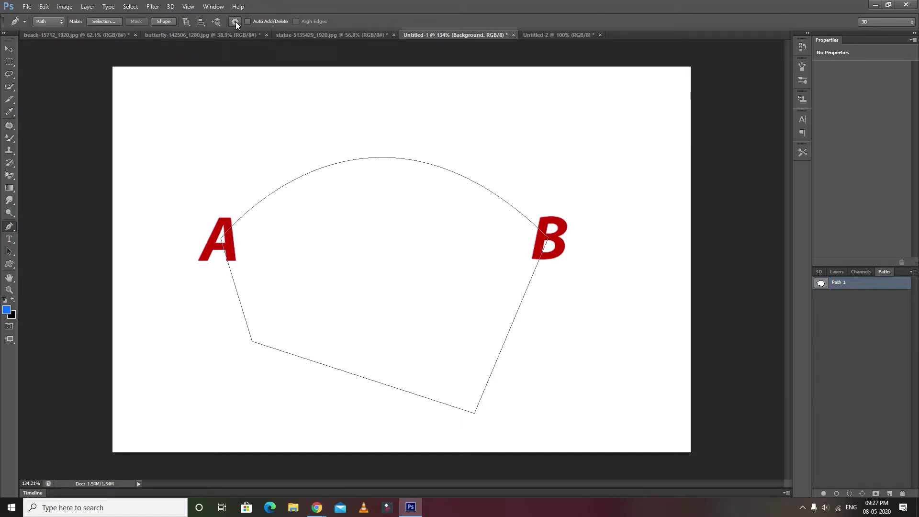
pyautogui.click(248, 22)
pyautogui.rightClick(3, 231)
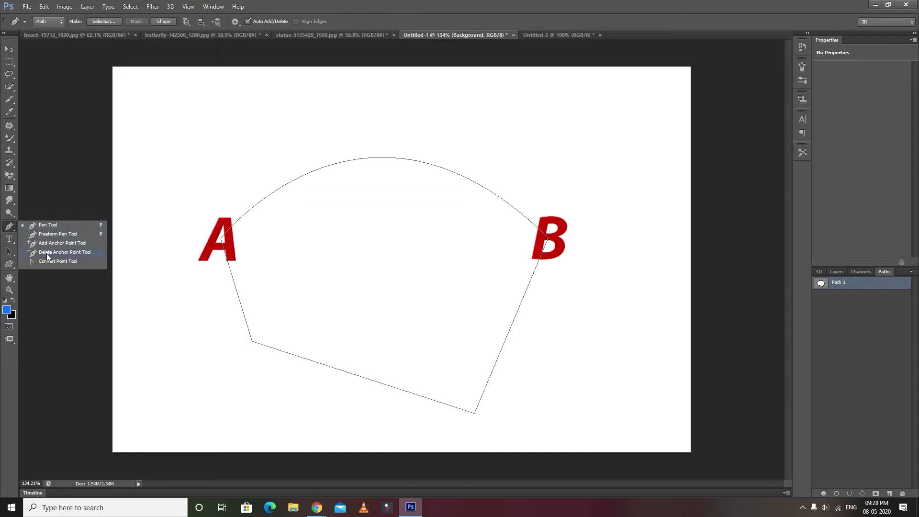
pyautogui.click(9, 228)
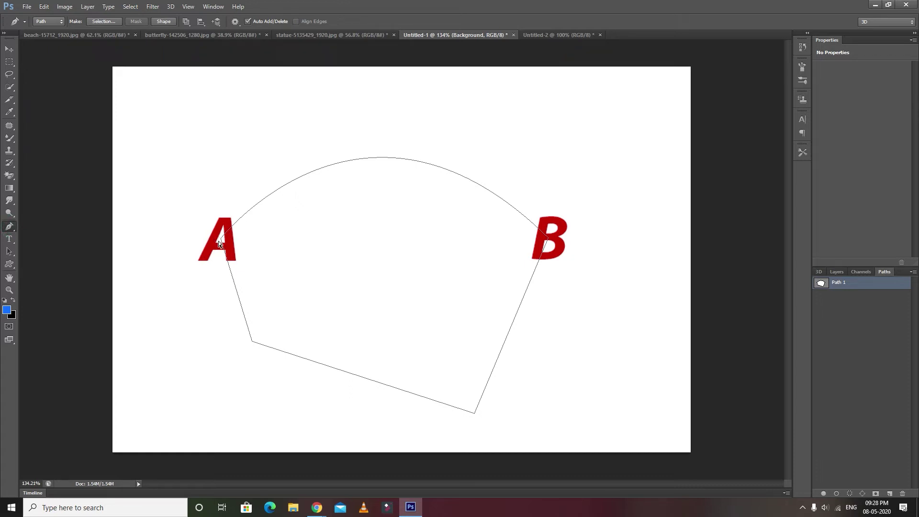
# Step: Add anchors on the A–B arc and below B, dragging them to reshape those curves
pyautogui.keyDown('ctrl'); pyautogui.click(221, 238); pyautogui.keyUp('ctrl')
pyautogui.moveTo(220, 239)
pyautogui.mouseDown()
pyautogui.moveTo(211, 263)
pyautogui.moveTo(218, 275)
pyautogui.moveTo(216, 231)
pyautogui.moveTo(222, 237)
pyautogui.mouseUp()
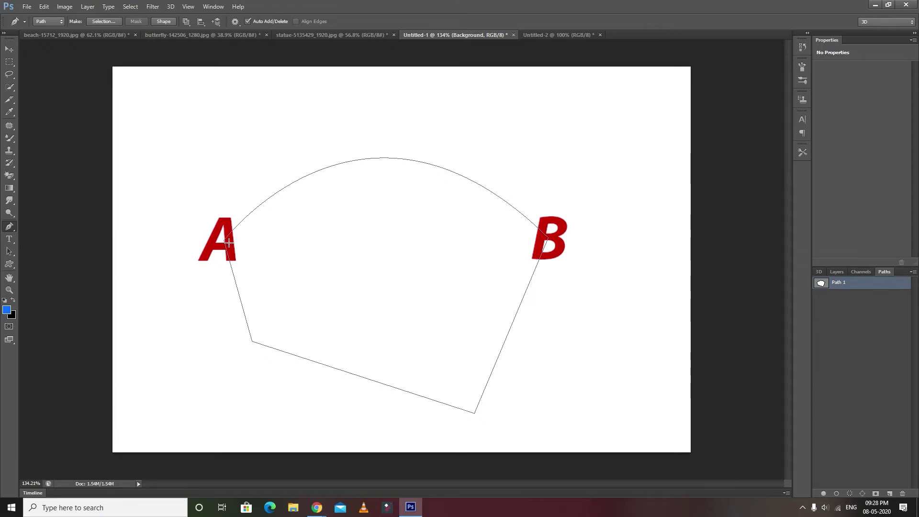
pyautogui.keyDown('ctrl'); pyautogui.click(224, 240); pyautogui.keyUp('ctrl')
pyautogui.click(354, 162)
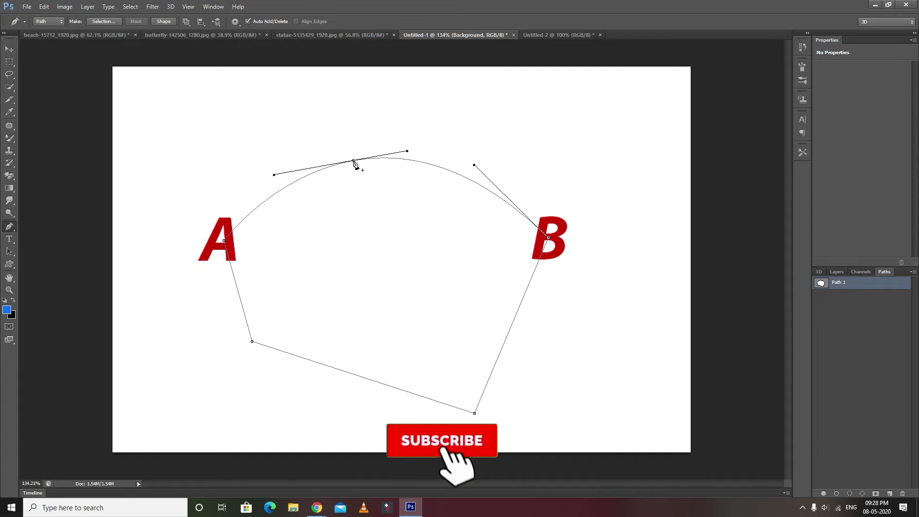
pyautogui.moveTo(354, 162); pyautogui.dragTo(392, 154)
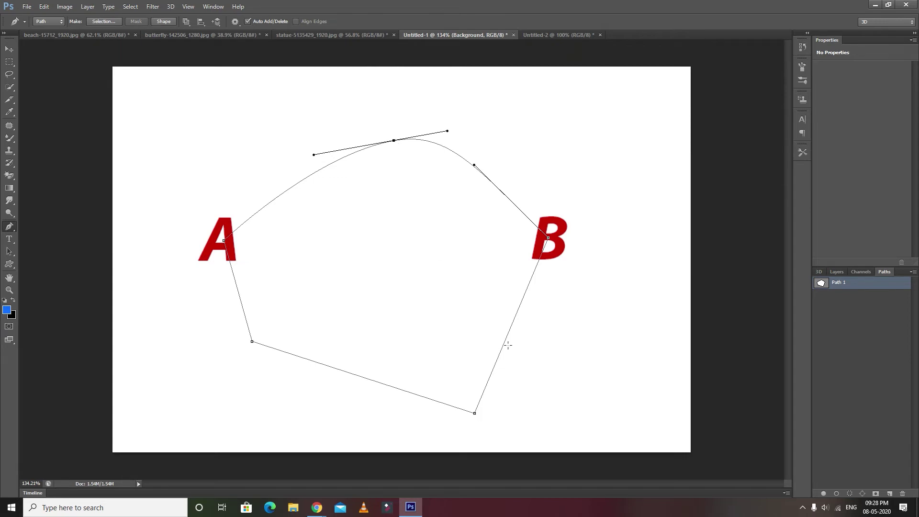
pyautogui.click(512, 322)
pyautogui.click(512, 323)
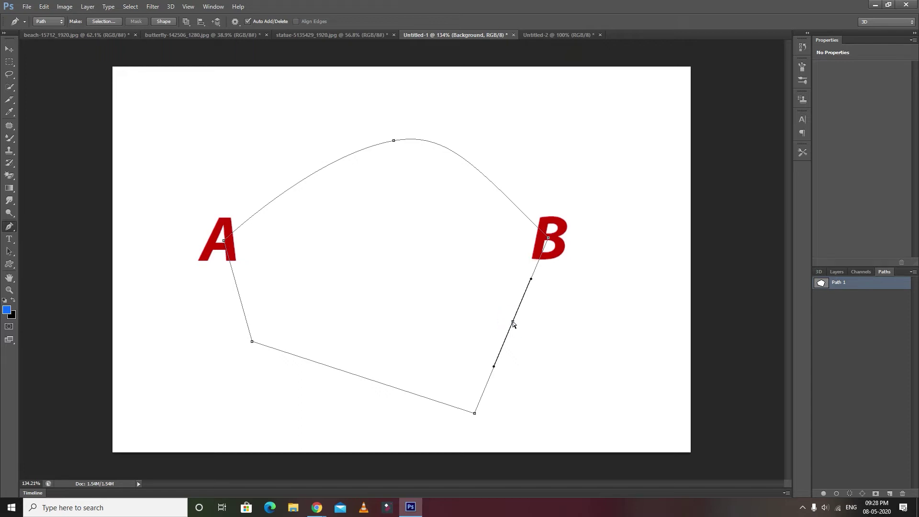
pyautogui.moveTo(512, 323)
pyautogui.mouseDown()
pyautogui.moveTo(585, 351)
pyautogui.moveTo(524, 324)
pyautogui.mouseUp()
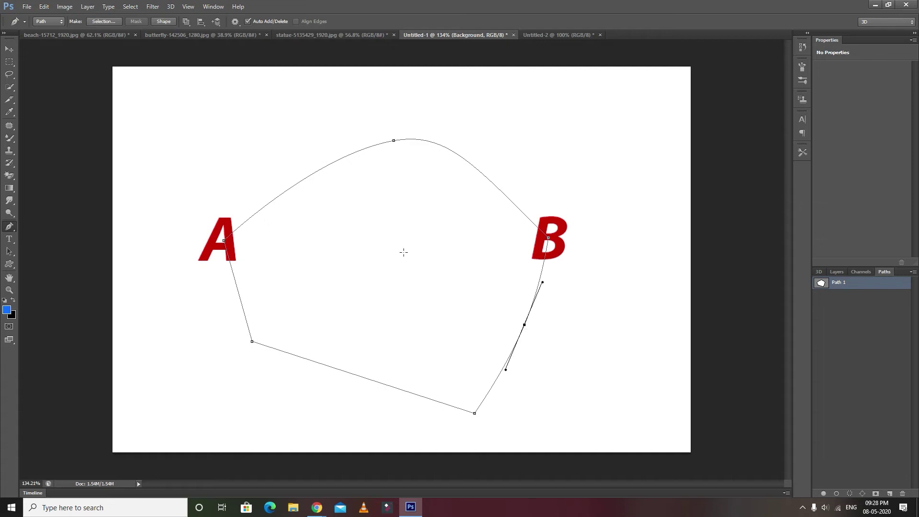
# Step: Delete the added anchors at the top of the arc and below B
pyautogui.click(393, 142)
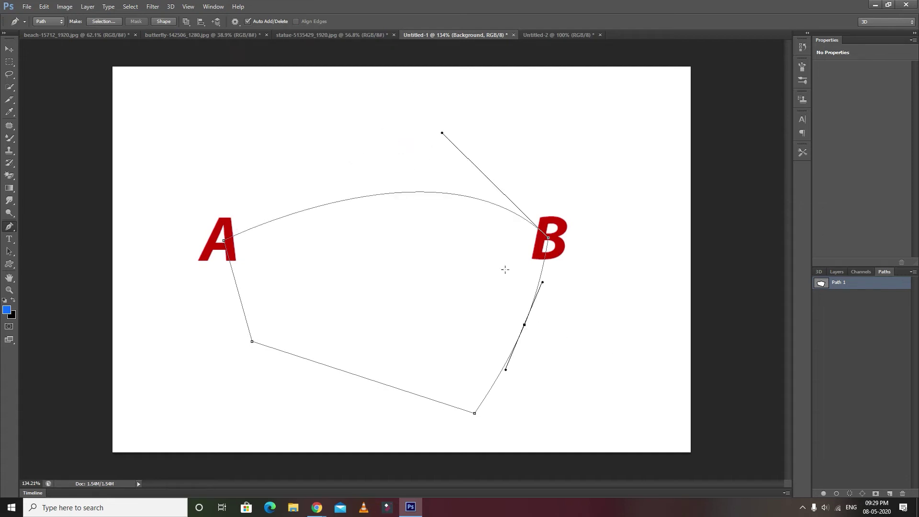
pyautogui.click(524, 327)
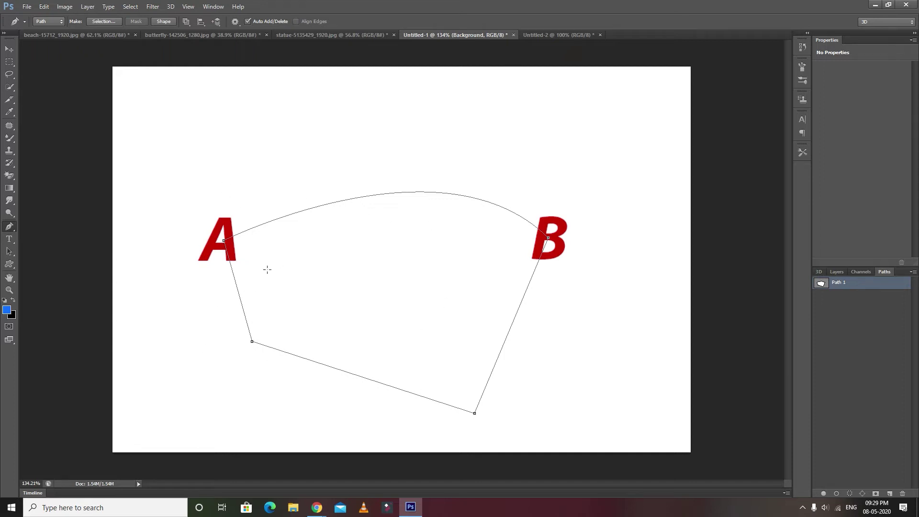
pyautogui.click(9, 229)
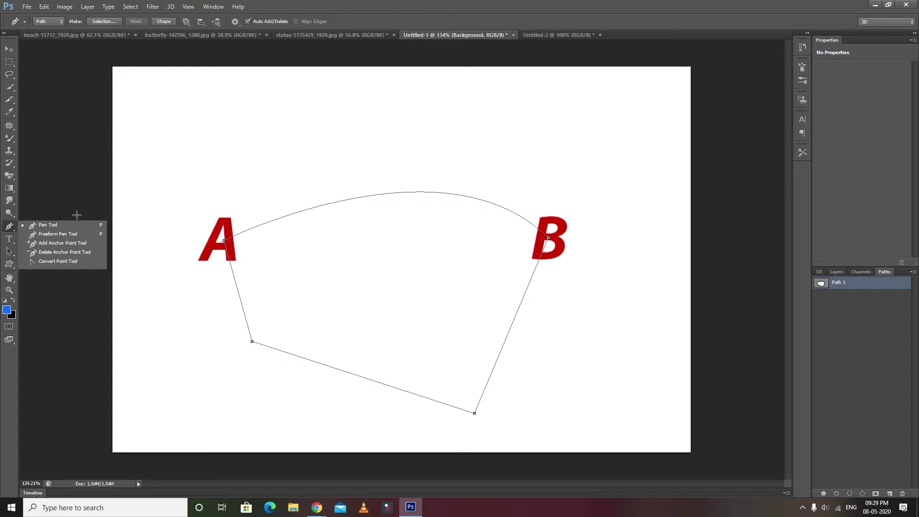
# Step: Pull smooth direction handles out of anchor B and the bottom corner to round the right and lower sides
pyautogui.click(58, 263)
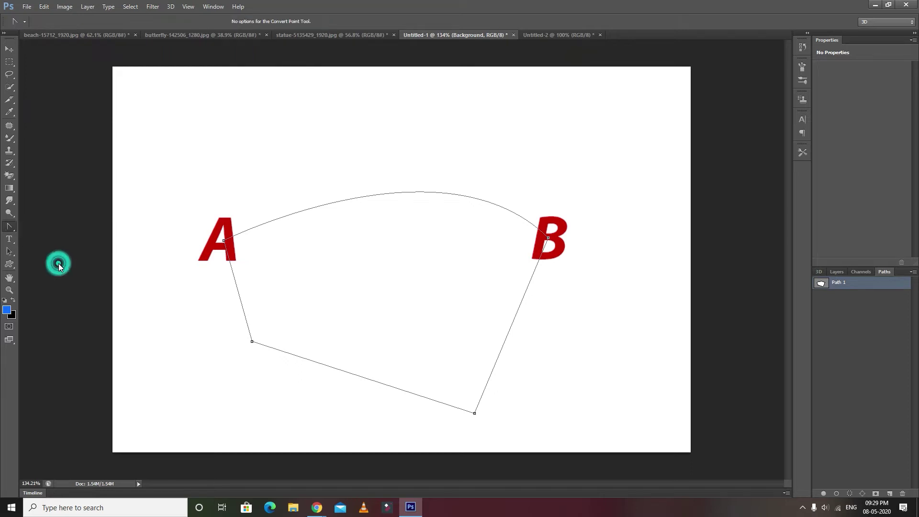
pyautogui.rightClick(7, 229)
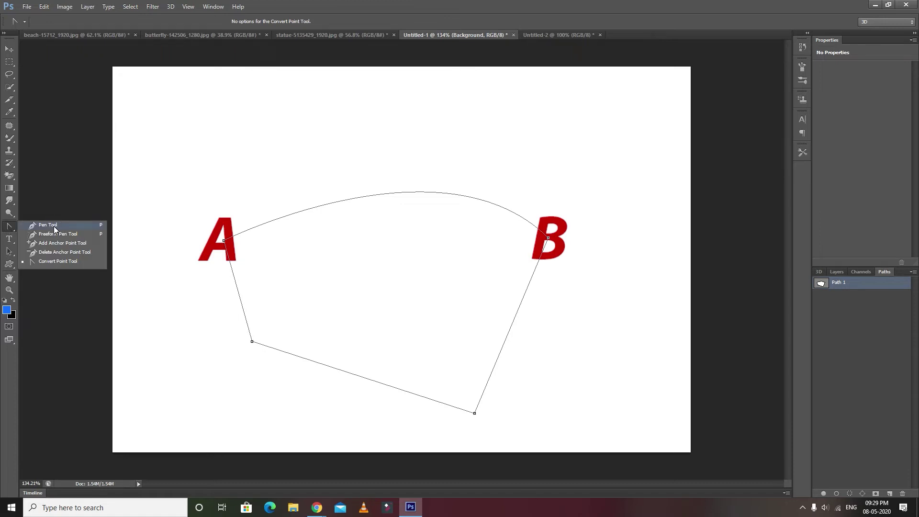
pyautogui.click(48, 225)
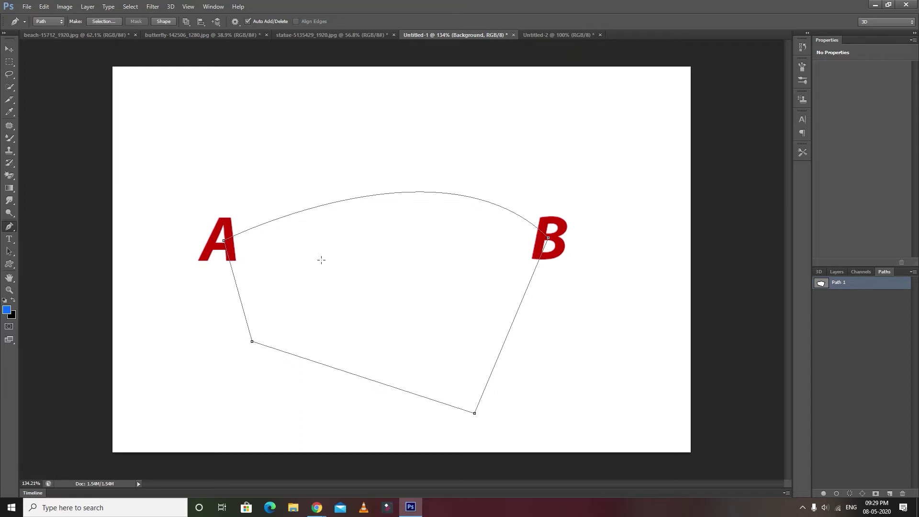
pyautogui.keyDown('alt'); pyautogui.click(549, 240); pyautogui.keyUp('alt')
pyautogui.moveTo(549, 243); pyautogui.dragTo(599, 376)
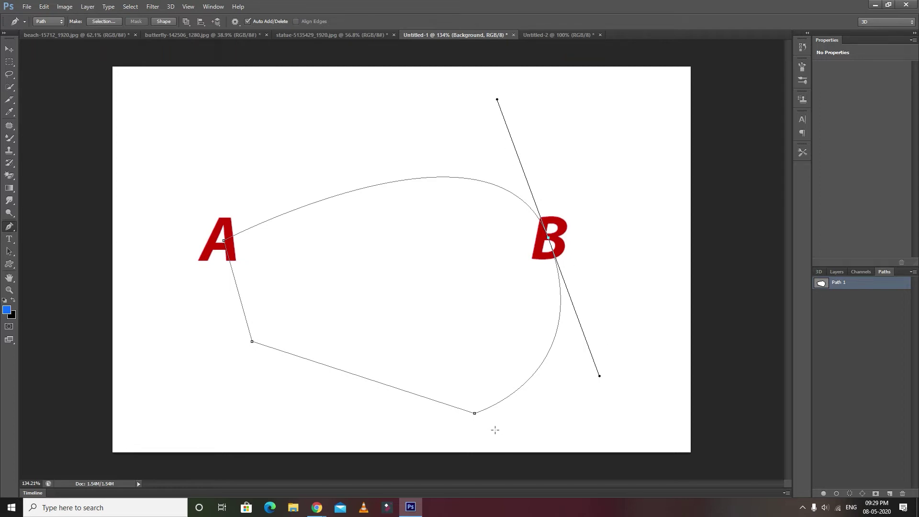
pyautogui.moveTo(285, 112); pyautogui.dragTo(369, 139)
pyautogui.hotkey('ctrl', 'z')
pyautogui.moveTo(474, 413); pyautogui.dragTo(348, 426)
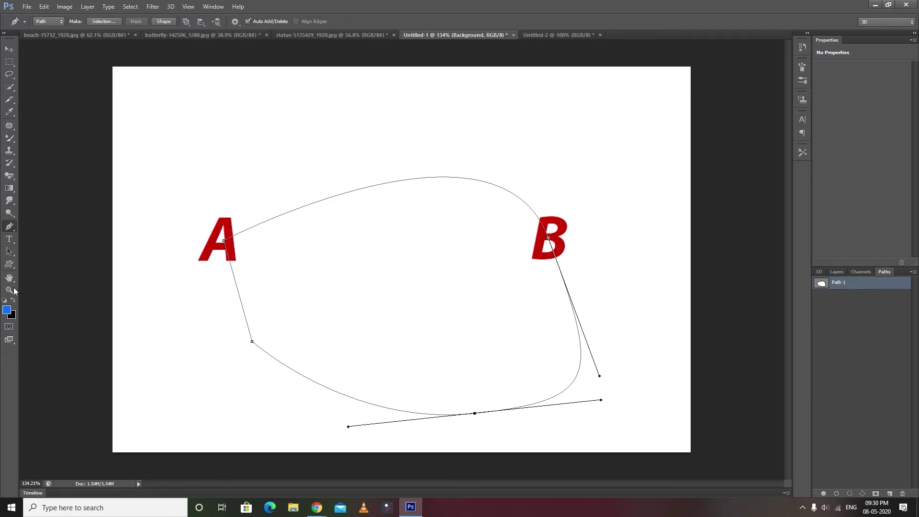
pyautogui.rightClick(9, 226)
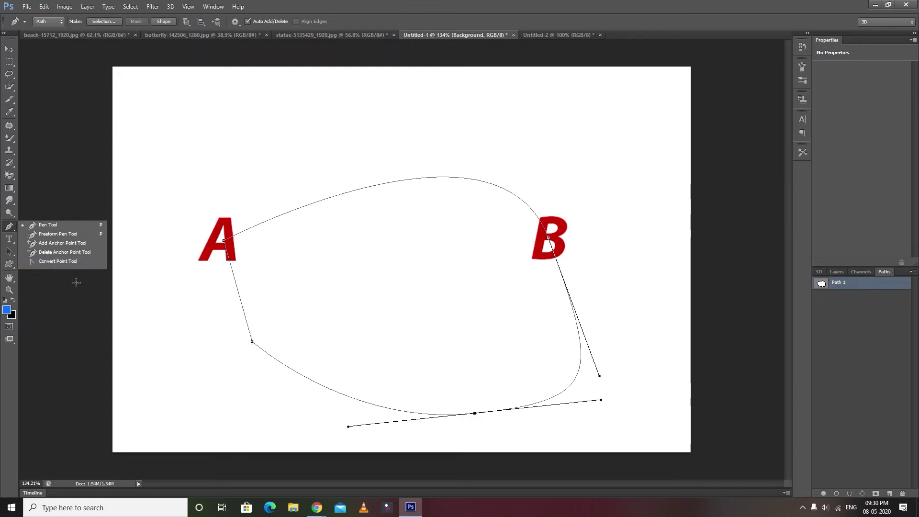
# Step: Drag direction handles from the lower-left anchor, then adjust one to round the curve near A
pyautogui.click(10, 229)
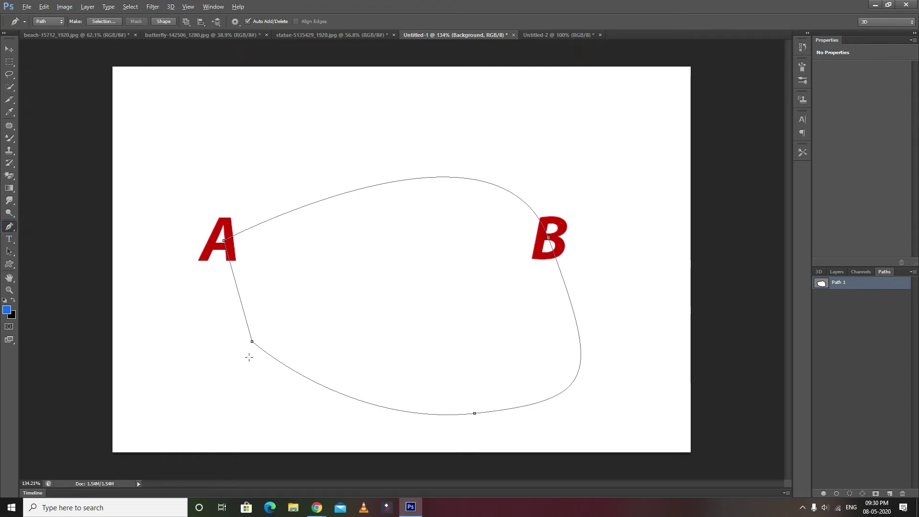
pyautogui.moveTo(251, 341); pyautogui.dragTo(217, 292)
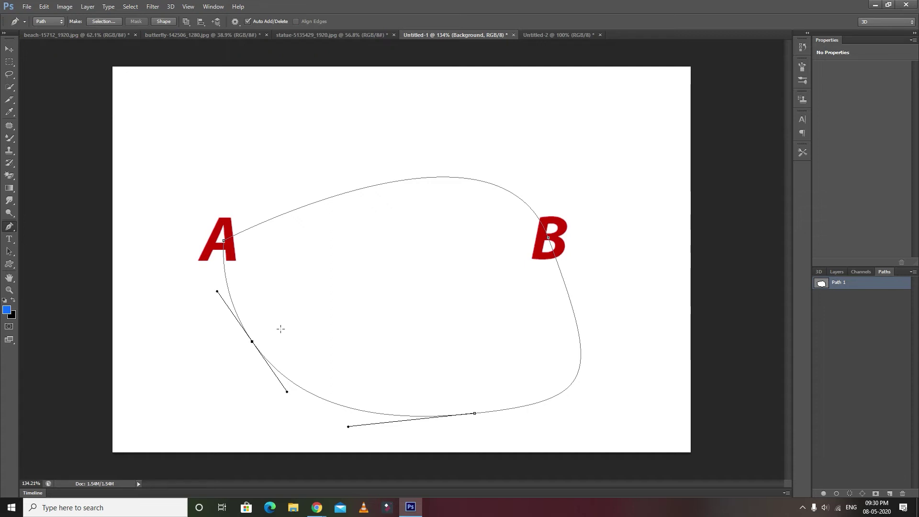
pyautogui.press('alt')
pyautogui.moveTo(216, 291); pyautogui.dragTo(196, 321)
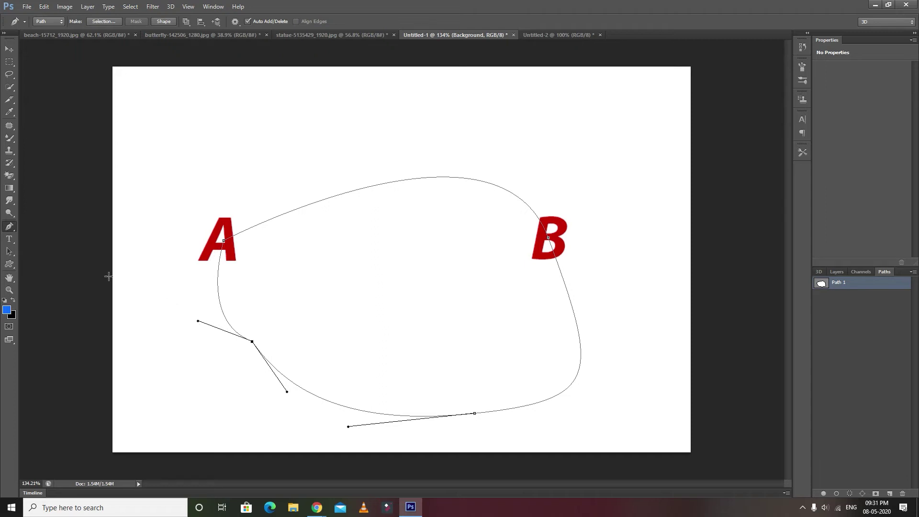
pyautogui.rightClick(13, 228)
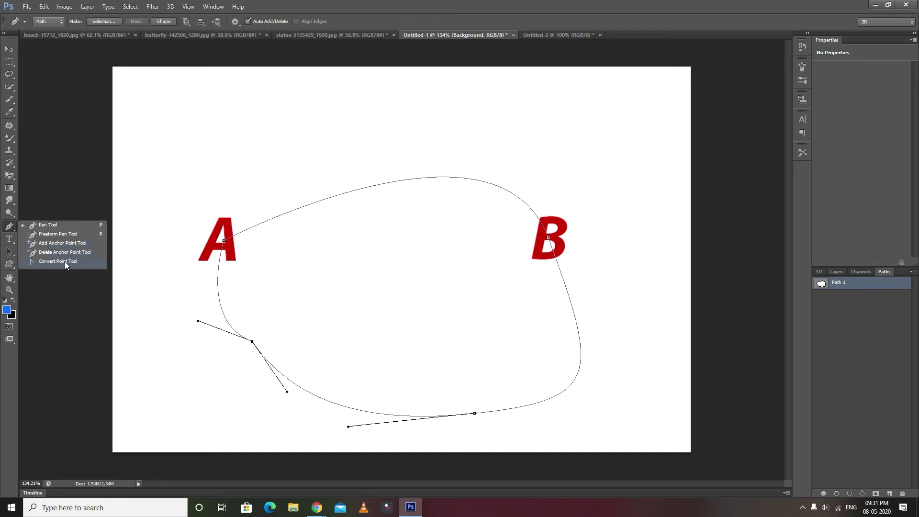
# Step: With the Convert Point Tool, adjust a handle near A and make the anchor below A a corner
pyautogui.click(64, 261)
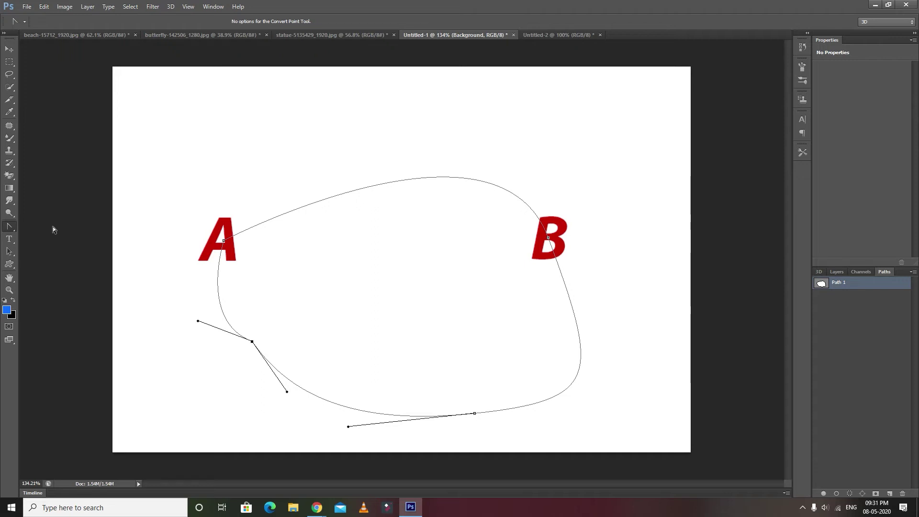
pyautogui.rightClick(10, 225)
pyautogui.click(44, 261)
pyautogui.moveTo(197, 321); pyautogui.dragTo(200, 298)
pyautogui.click(252, 342)
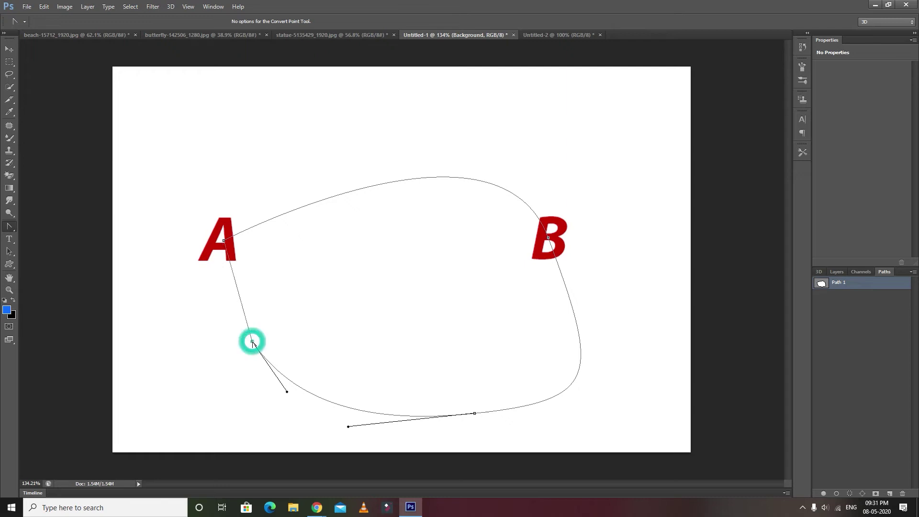
# Step: Redo the corner conversion below A, then drag new smooth-curve handles up out of point A
pyautogui.press('alt')
pyautogui.hotkey('ctrl', 'alt', 'z')
pyautogui.click(252, 342)
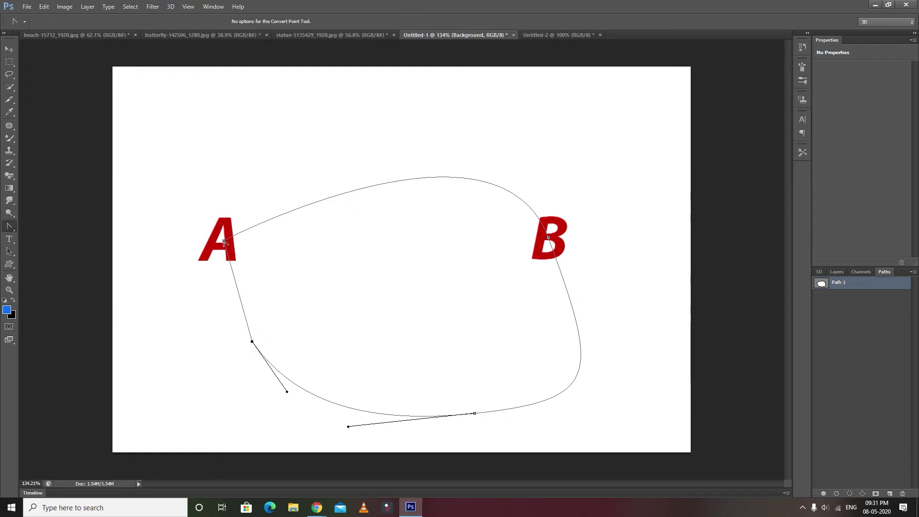
pyautogui.moveTo(223, 240); pyautogui.dragTo(227, 162)
pyautogui.moveTo(223, 240); pyautogui.dragTo(233, 182)
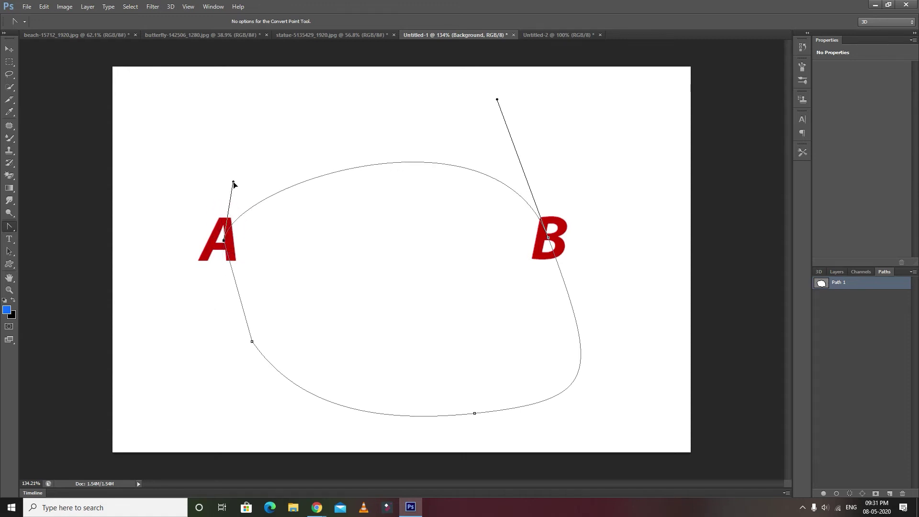
pyautogui.rightClick(11, 227)
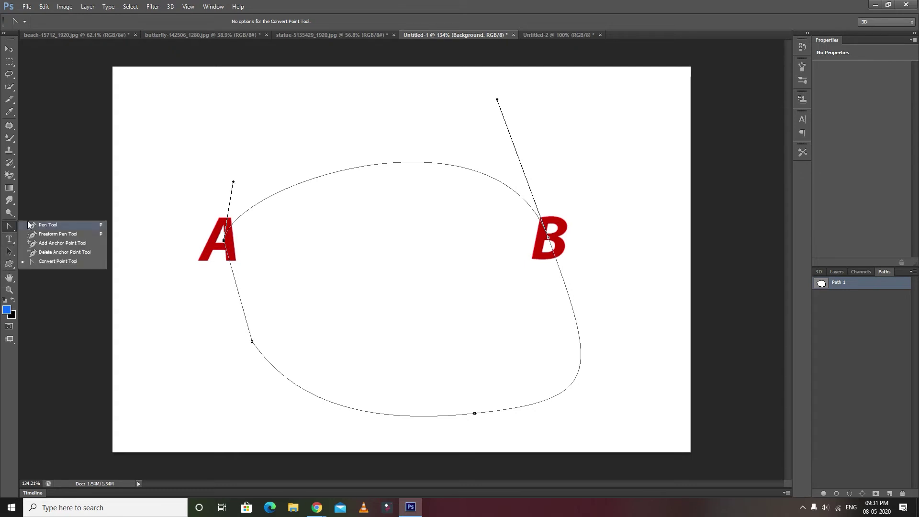
# Step: Delete Path 1 from the canvas using the path's right-click menu
pyautogui.click(53, 234)
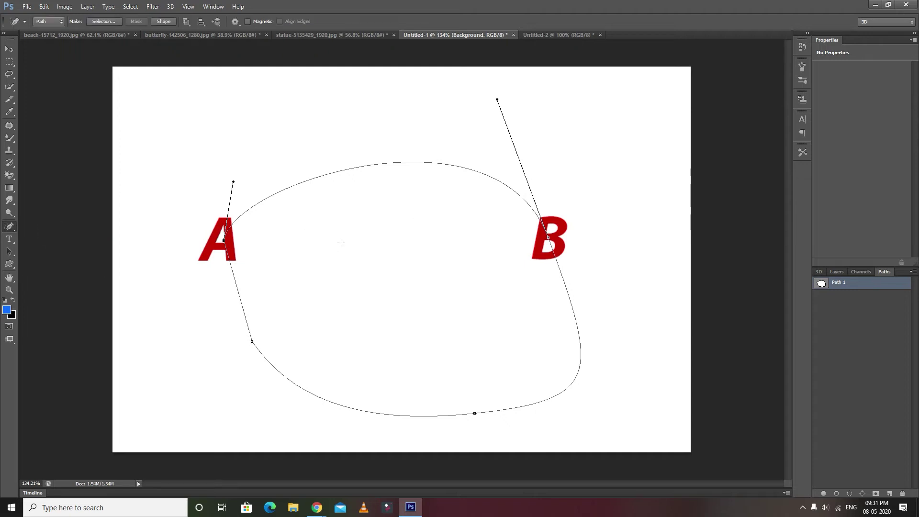
pyautogui.click(11, 225)
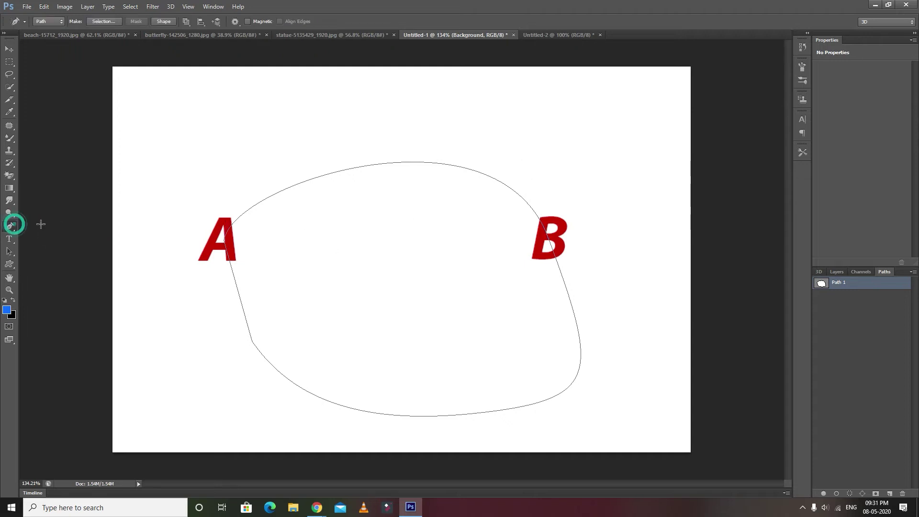
pyautogui.click(12, 226)
pyautogui.rightClick(346, 224)
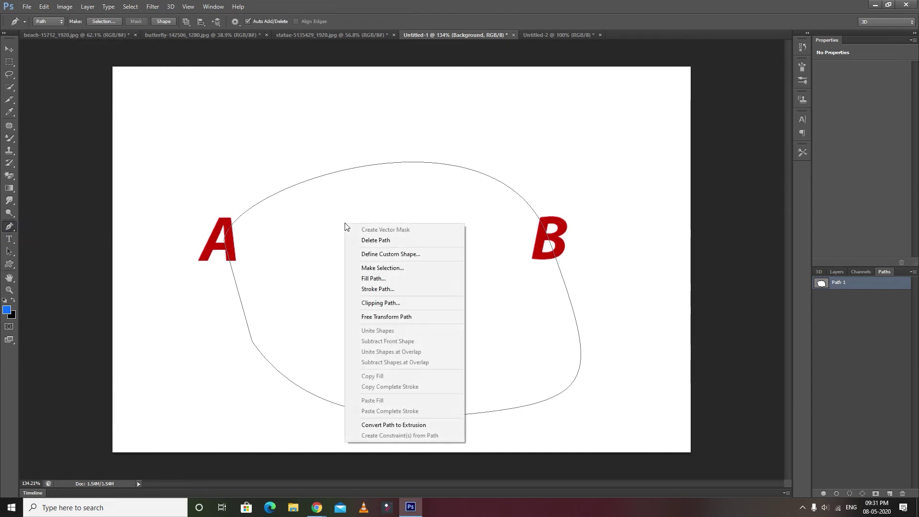
pyautogui.click(386, 241)
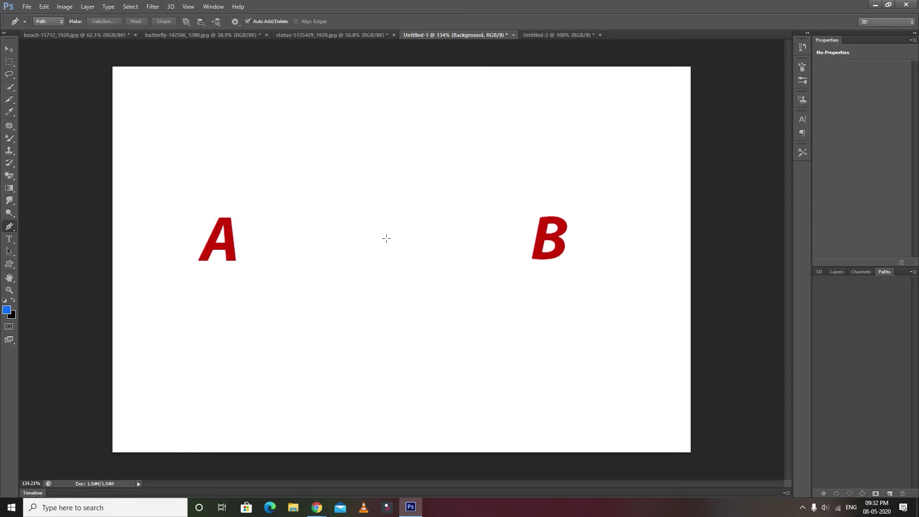
# Step: Draw a trial Freeform Pen path above A and B and bend one segment downward
pyautogui.moveTo(9, 225); pyautogui.dragTo(43, 240)
pyautogui.moveTo(250, 137)
pyautogui.mouseDown()
pyautogui.moveTo(395, 163)
pyautogui.moveTo(479, 164)
pyautogui.mouseUp()
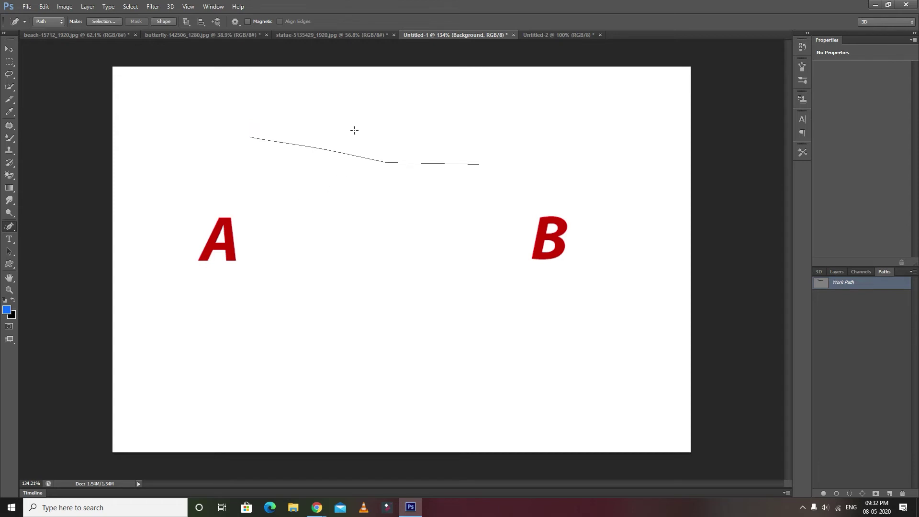
pyautogui.keyDown('ctrl'); pyautogui.click(300, 145); pyautogui.keyUp('ctrl')
pyautogui.moveTo(300, 145); pyautogui.dragTo(306, 152)
pyautogui.click(363, 159)
# Step: Reshape the freehand path into a deep dip ending near B, then delete the work path
pyautogui.moveTo(362, 183); pyautogui.dragTo(330, 192)
pyautogui.moveTo(337, 151); pyautogui.dragTo(174, 140)
pyautogui.moveTo(386, 163); pyautogui.dragTo(375, 327)
pyautogui.moveTo(479, 164); pyautogui.dragTo(550, 157)
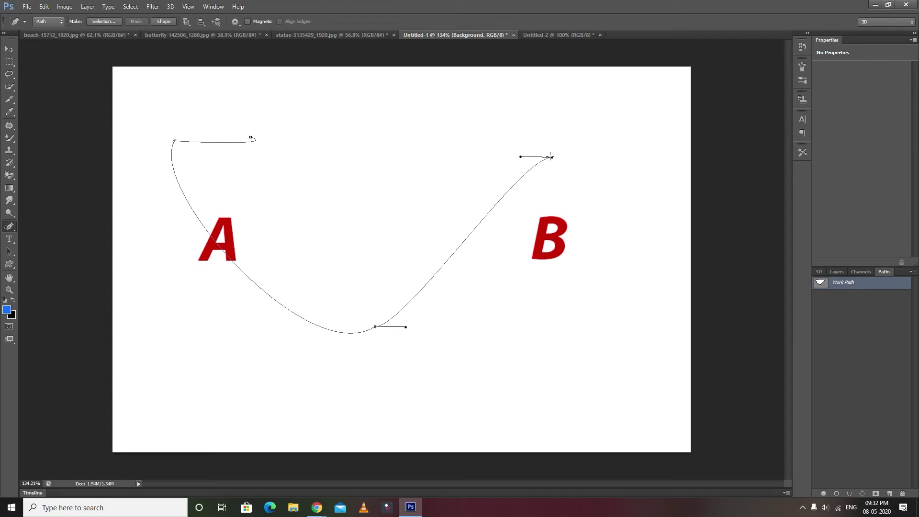
pyautogui.rightClick(409, 231)
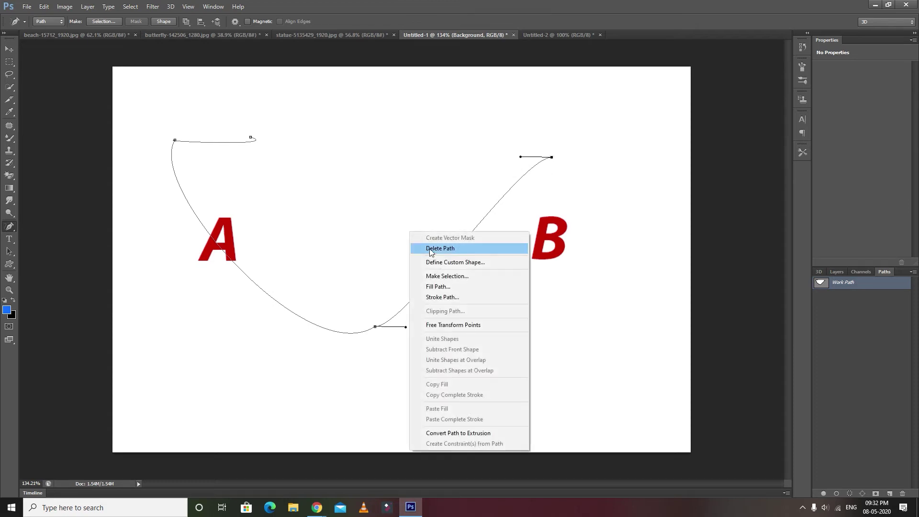
pyautogui.click(433, 246)
# Step: Switch to the butterfly photo, zoom in, and select the standard Pen Tool
pyautogui.click(331, 33)
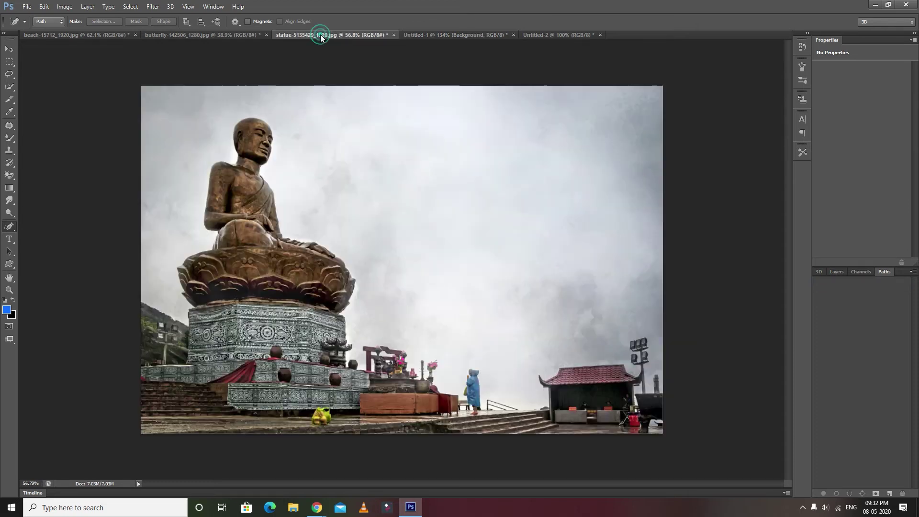
pyautogui.click(201, 35)
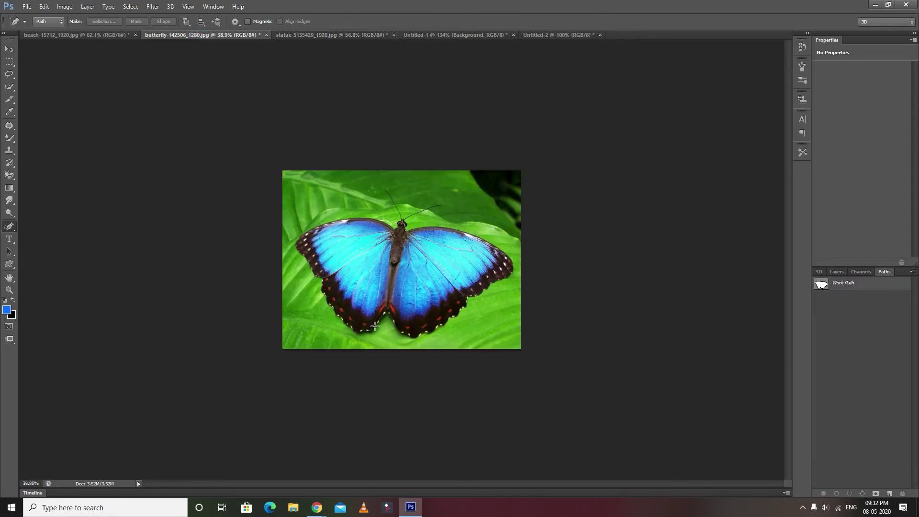
pyautogui.scroll(8, 367, 333)
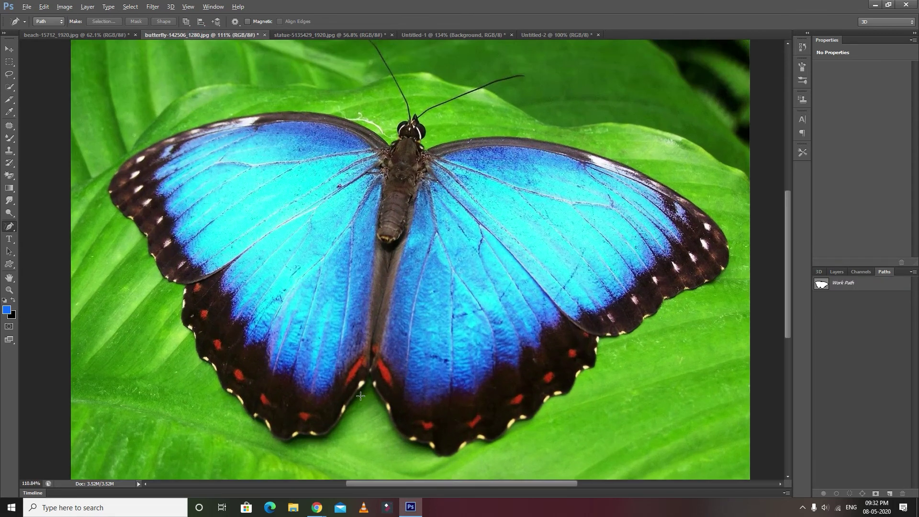
pyautogui.scroll(1, 368, 372)
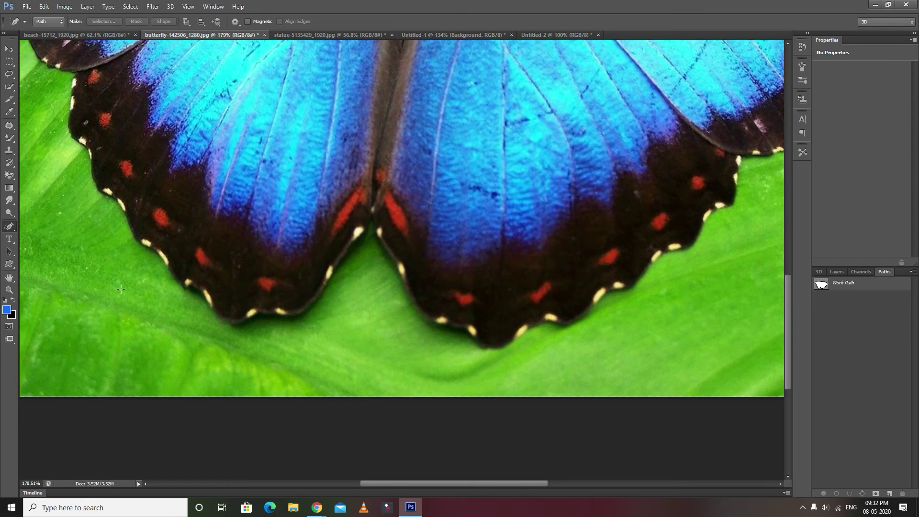
pyautogui.rightClick(10, 226)
pyautogui.click(49, 226)
# Step: Start the outline at the hind-wing notch with curved anchors along the lower wing edge
pyautogui.click(365, 230)
pyautogui.click(318, 296)
pyautogui.moveTo(317, 295); pyautogui.dragTo(314, 316)
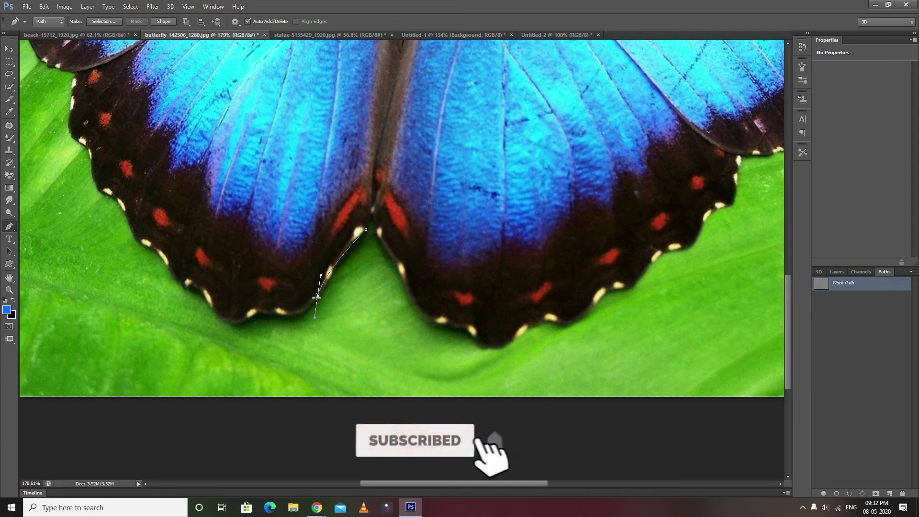
pyautogui.click(300, 313)
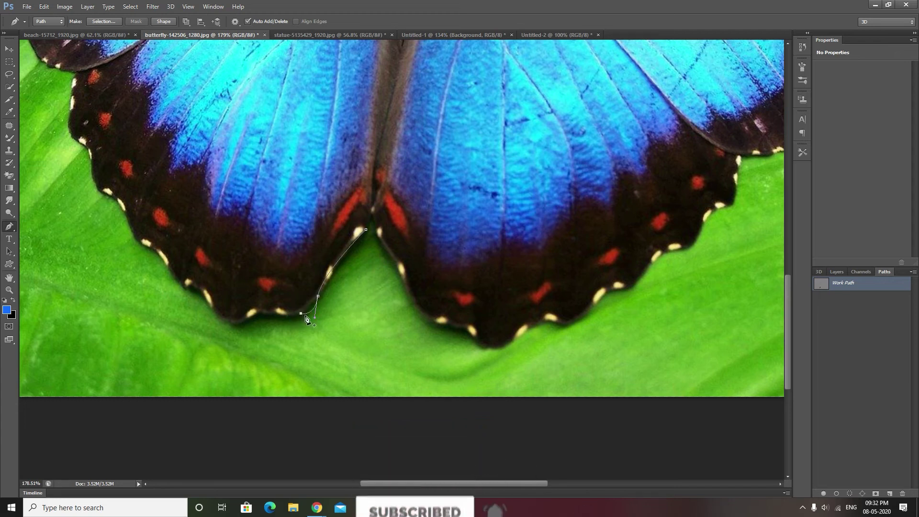
pyautogui.scroll(3, 291, 327)
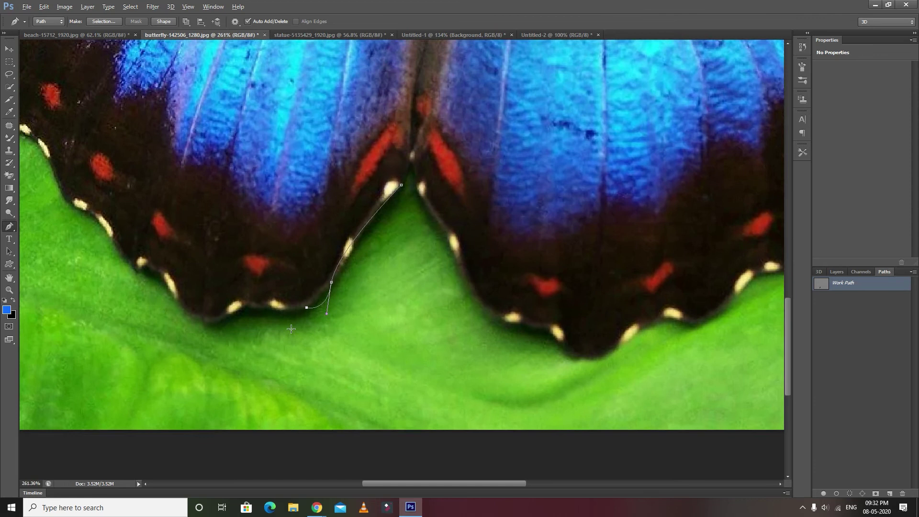
pyautogui.press('alt')
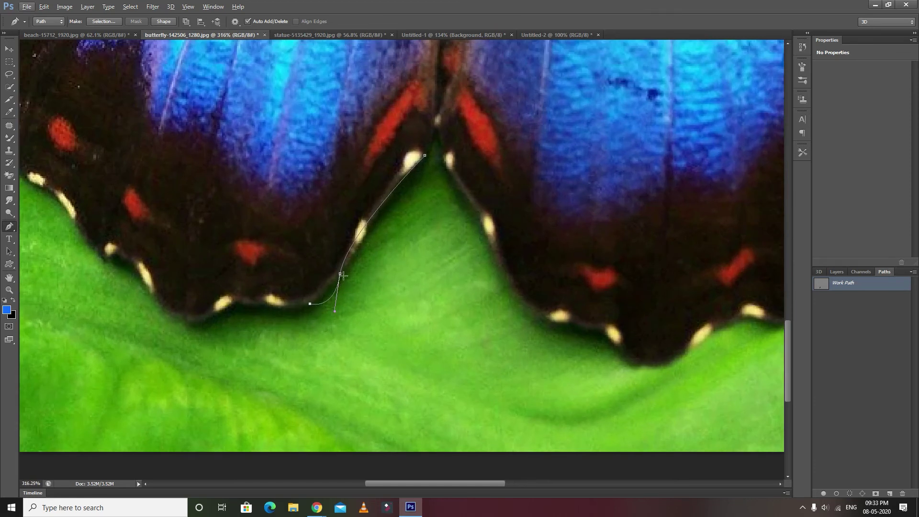
pyautogui.hotkey('ctrl', 'z')
pyautogui.keyDown('alt'); pyautogui.click(339, 274); pyautogui.keyUp('alt')
# Step: Continue with curved and corner anchors along the left wing's lower edge
pyautogui.moveTo(314, 302); pyautogui.dragTo(192, 310)
pyautogui.hotkey('ctrl', 'z')
pyautogui.click(239, 300)
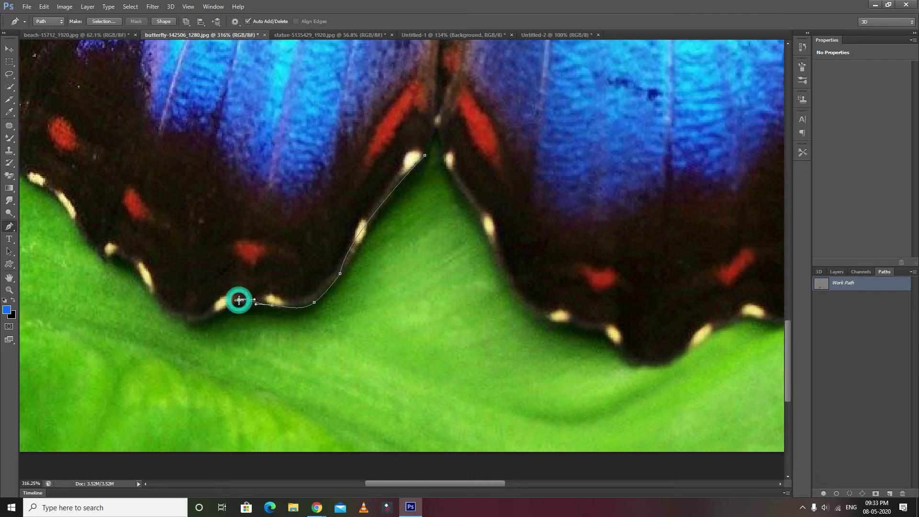
pyautogui.click(201, 322)
pyautogui.moveTo(201, 322); pyautogui.dragTo(189, 322)
pyautogui.click(157, 302)
pyautogui.click(131, 262)
pyautogui.click(98, 256)
# Step: Extend the outline with anchors along the left wing's outer edge
pyautogui.scroll(-3, 96, 254)
pyautogui.scroll(-3, 78, 308)
pyautogui.click(76, 310)
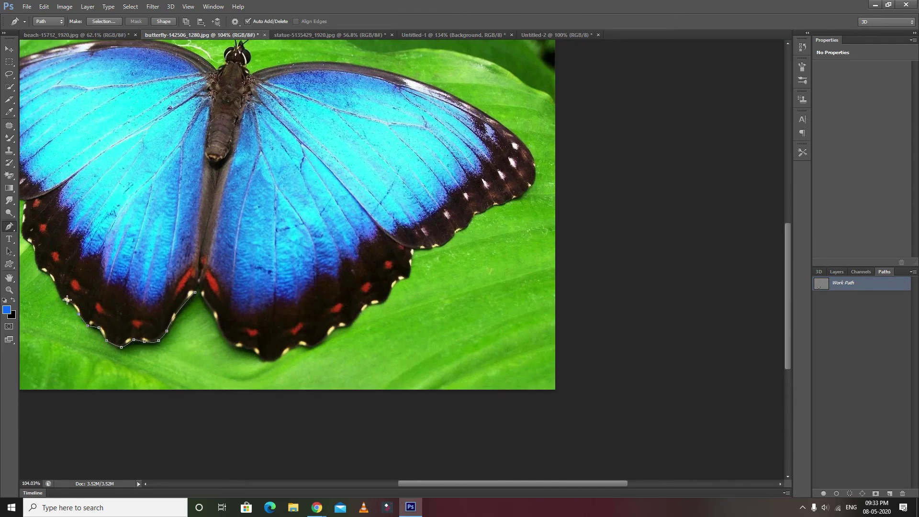
pyautogui.click(62, 299)
pyautogui.click(53, 281)
pyautogui.scroll(2, 54, 280)
pyautogui.hscroll(-2, 59, 320)
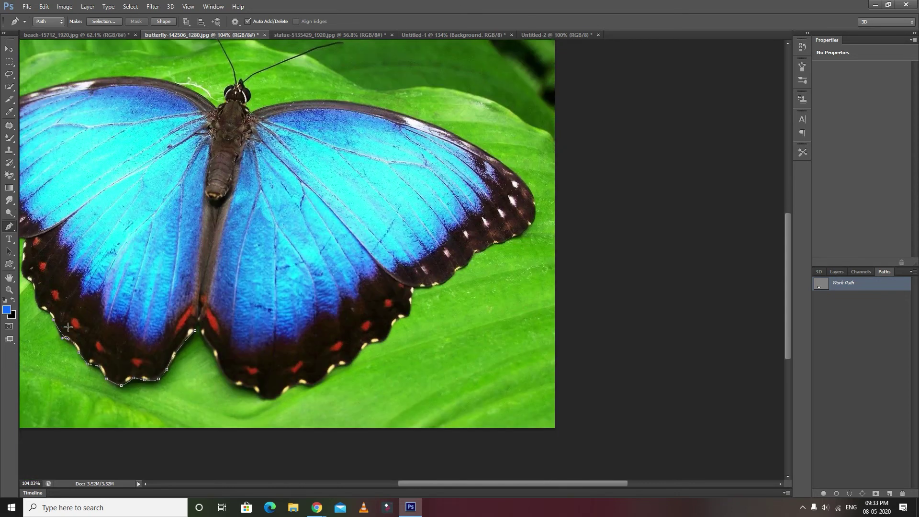
pyautogui.hscroll(-4, 91, 315)
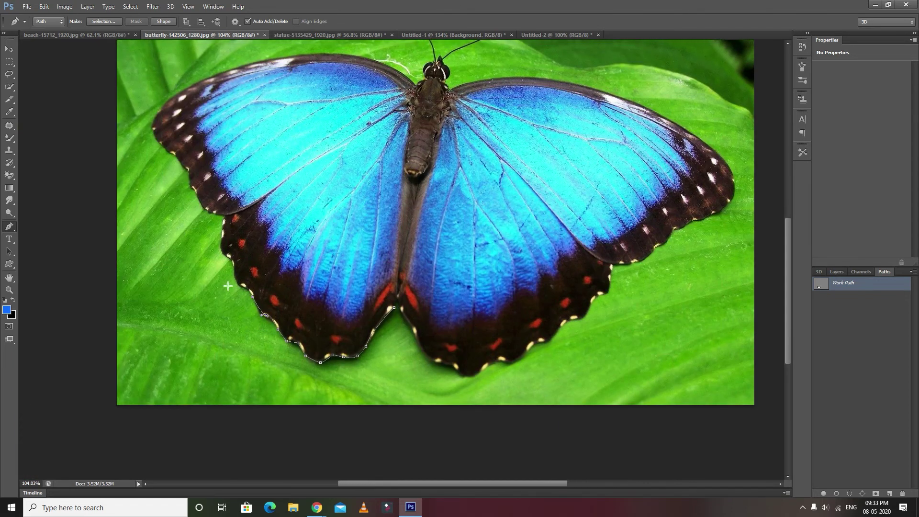
pyautogui.scroll(3, 229, 282)
# Step: Add a series of anchors up the wing edge, keeping the last one a sharp corner
pyautogui.press('alt')
pyautogui.click(258, 289)
pyautogui.click(245, 271)
pyautogui.click(240, 233)
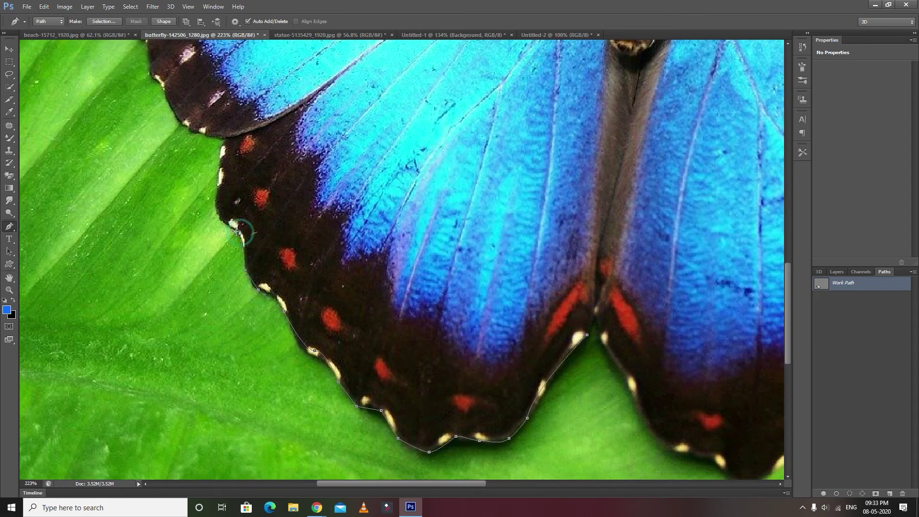
pyautogui.click(221, 220)
pyautogui.click(216, 204)
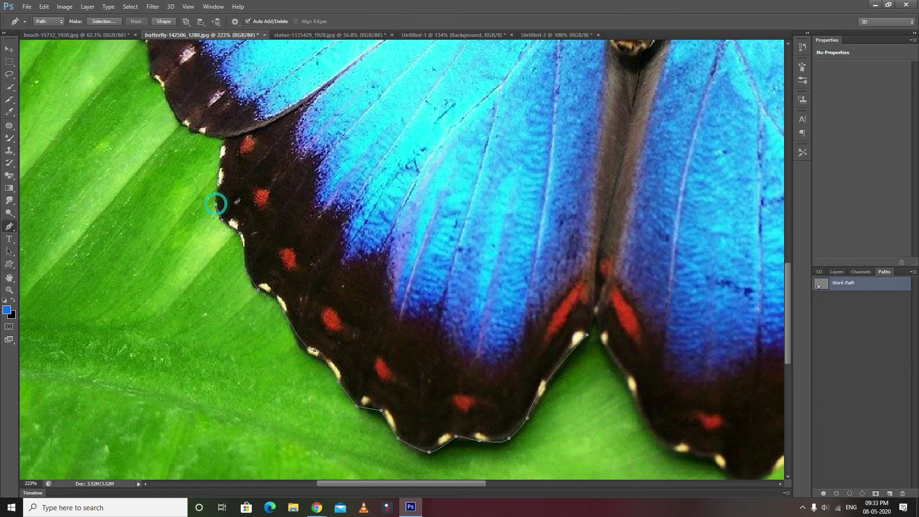
pyautogui.click(223, 142)
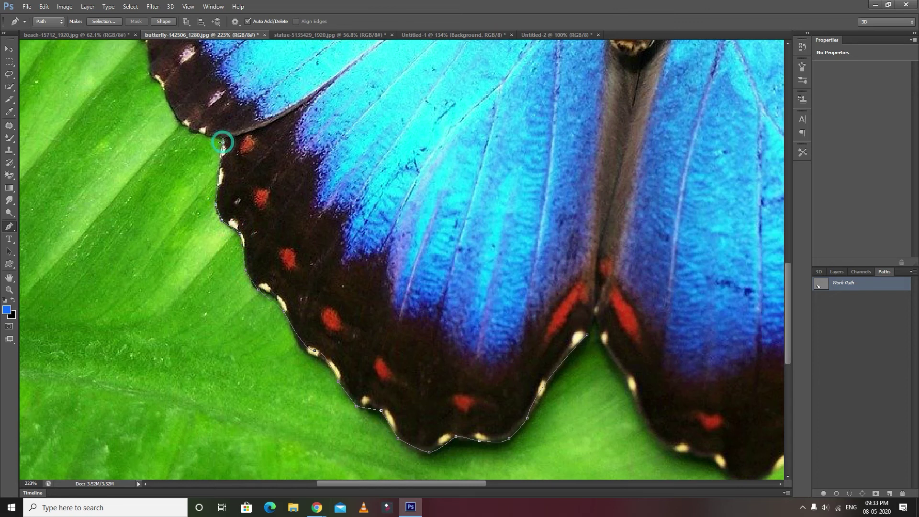
pyautogui.click(192, 130)
pyautogui.moveTo(184, 123); pyautogui.dragTo(169, 127)
pyautogui.keyDown('alt'); pyautogui.click(192, 131); pyautogui.keyUp('alt')
# Step: Replace a misplaced anchor with a curved one and continue higher up the wing edge
pyautogui.scroll(2, 189, 132)
pyautogui.click(161, 130)
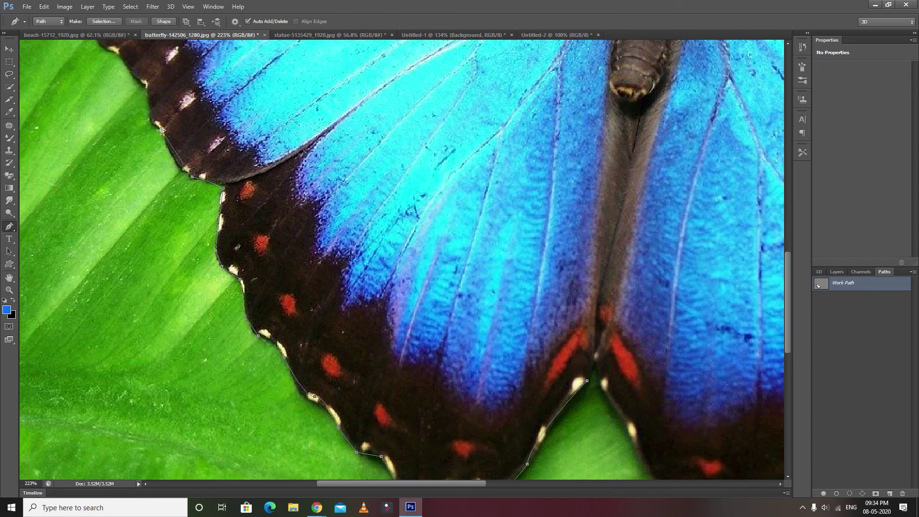
pyautogui.moveTo(162, 129); pyautogui.dragTo(180, 120)
pyautogui.click(171, 131)
pyautogui.moveTo(169, 154); pyautogui.dragTo(151, 120)
pyautogui.click(145, 84)
pyautogui.scroll(5, 156, 91)
# Step: Trace the forewing edge with anchors up to its outer tip
pyautogui.click(128, 205)
pyautogui.click(118, 189)
pyautogui.click(104, 185)
pyautogui.click(90, 167)
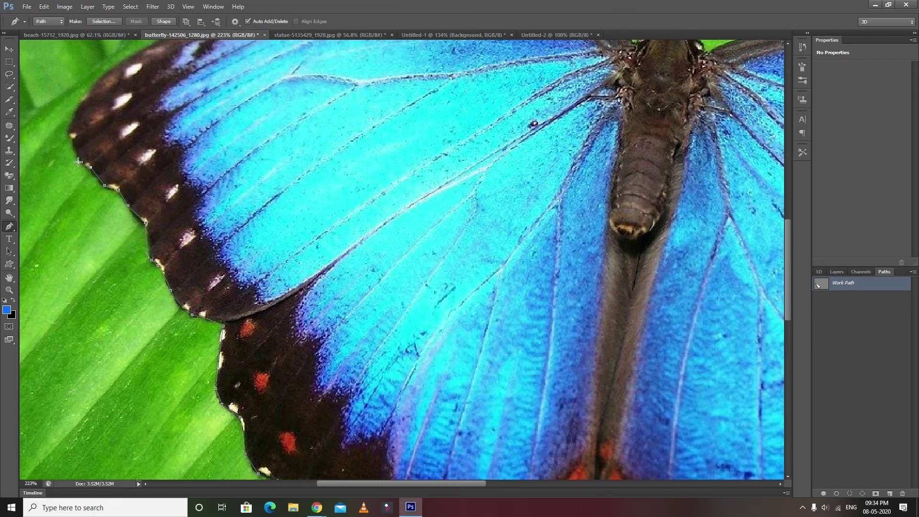
pyautogui.click(78, 158)
pyautogui.click(69, 138)
pyautogui.click(72, 123)
pyautogui.click(87, 93)
pyautogui.click(100, 83)
pyautogui.scroll(5, 100, 82)
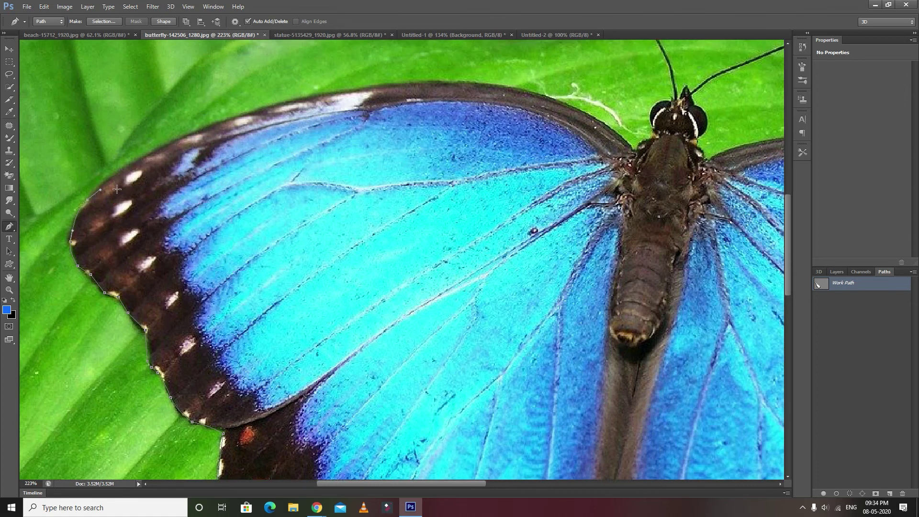
# Step: Curve the outline along the left wing's top edge to where it meets the body
pyautogui.scroll(2, 117, 227)
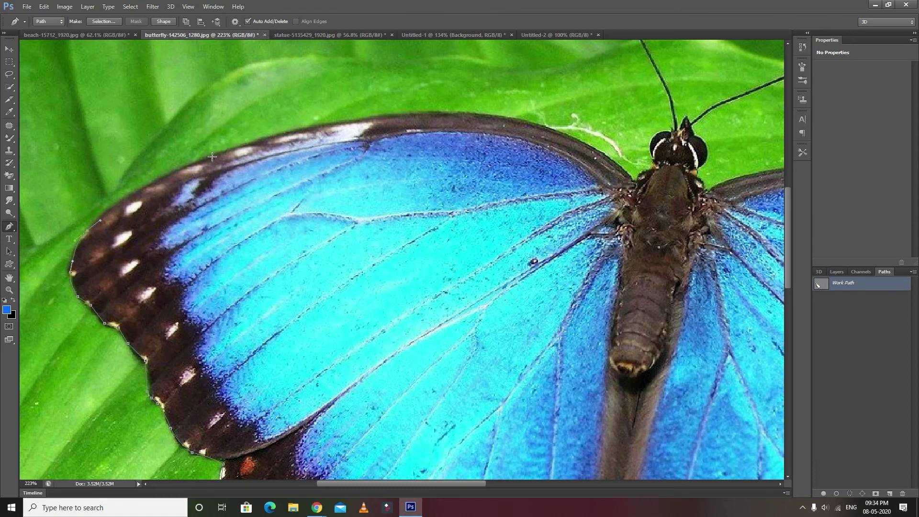
pyautogui.moveTo(222, 152); pyautogui.dragTo(296, 132)
pyautogui.moveTo(495, 114); pyautogui.dragTo(560, 128)
pyautogui.click(622, 168)
pyautogui.click(635, 178)
# Step: Add anchors around the butterfly's head and antenna base
pyautogui.click(652, 157)
pyautogui.moveTo(658, 131)
pyautogui.mouseDown()
pyautogui.moveTo(674, 124)
pyautogui.moveTo(660, 132)
pyautogui.mouseUp()
pyautogui.click(674, 127)
pyautogui.click(679, 126)
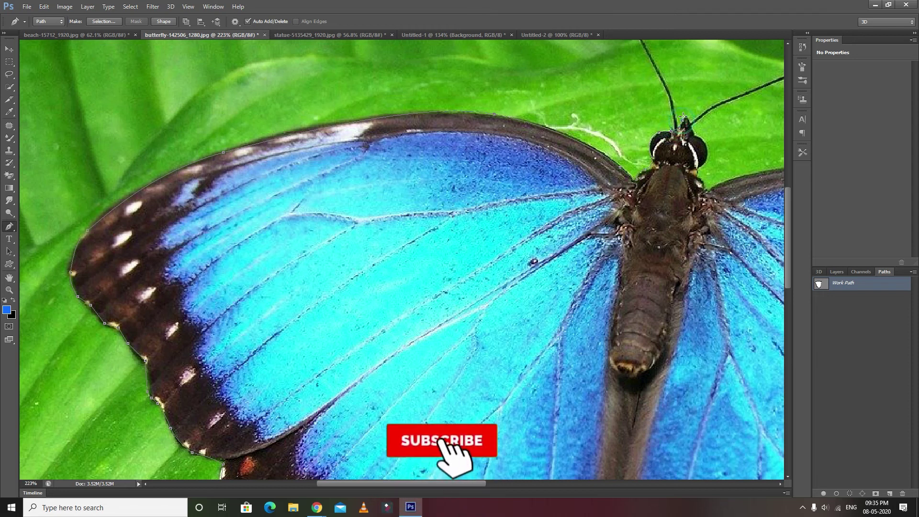
pyautogui.click(693, 129)
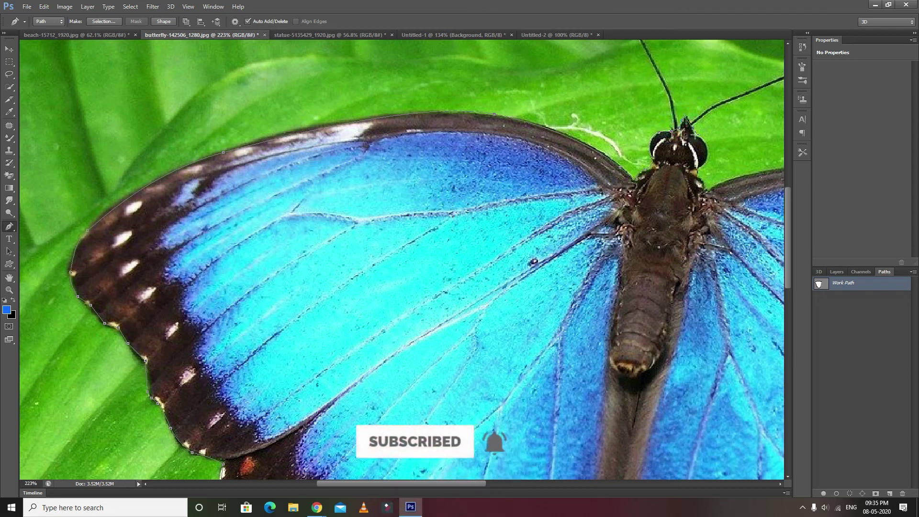
pyautogui.click(708, 159)
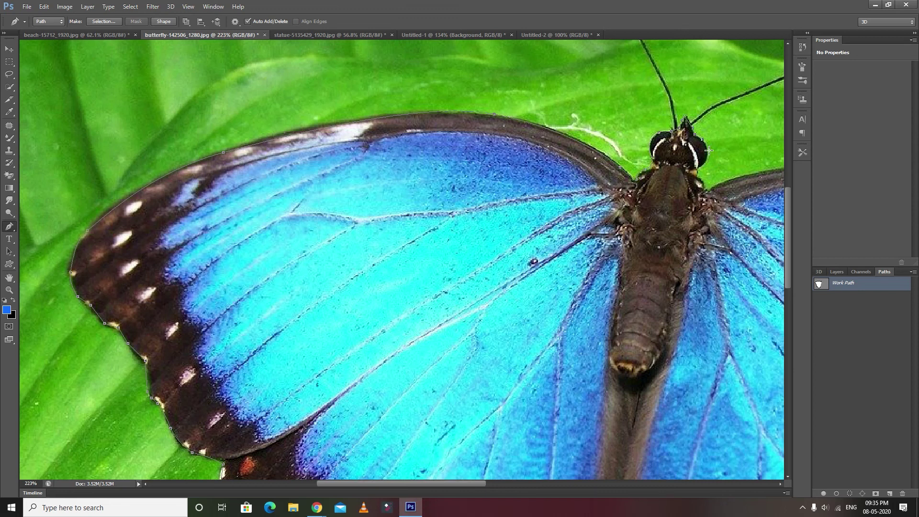
pyautogui.click(699, 168)
pyautogui.click(708, 190)
pyautogui.scroll(1, 715, 192)
# Step: Trace the right wing's top and outer edge with curved anchors
pyautogui.scroll(-3, 724, 195)
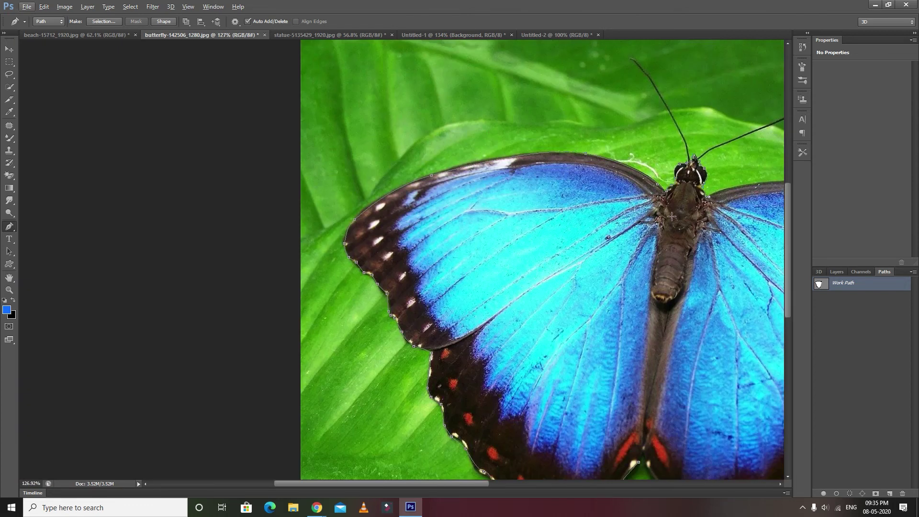
pyautogui.hscroll(4, 691, 210)
pyautogui.hscroll(1, 691, 211)
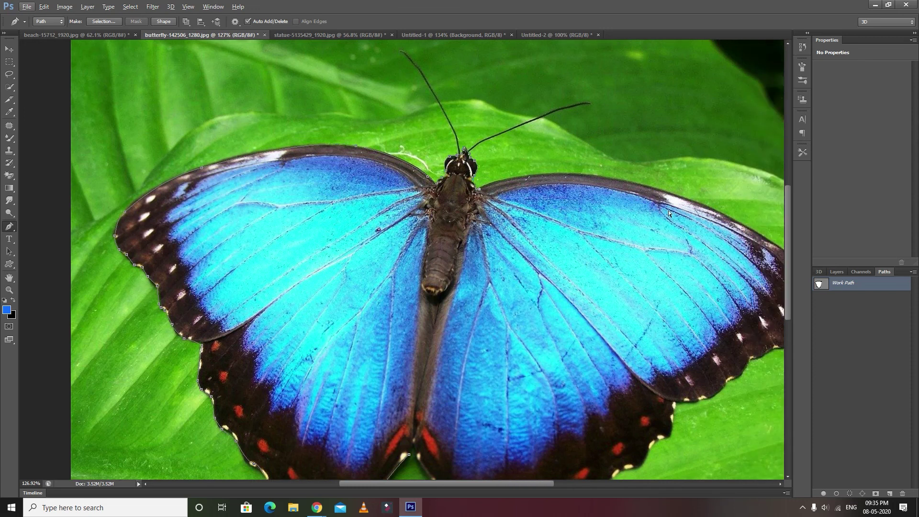
pyautogui.click(593, 175)
pyautogui.moveTo(592, 175); pyautogui.dragTo(661, 185)
pyautogui.click(749, 229)
pyautogui.scroll(-4, 756, 234)
pyautogui.hscroll(4, 661, 248)
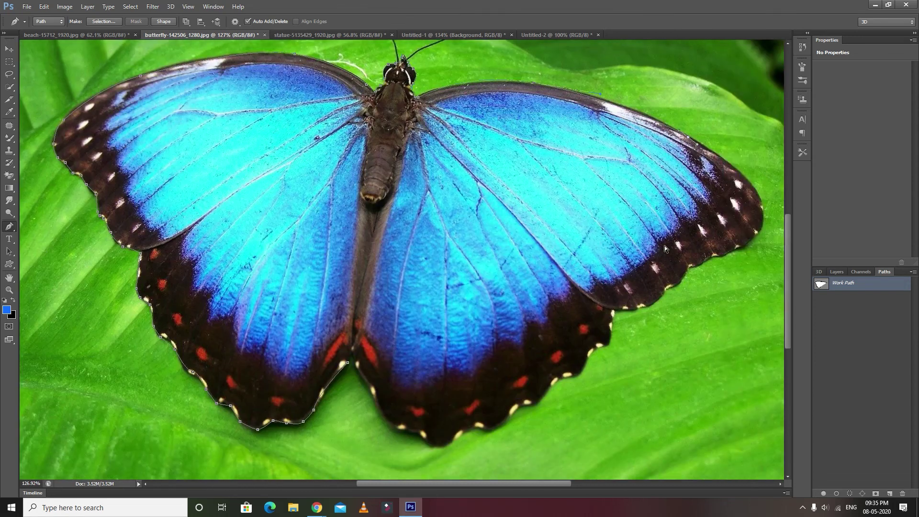
pyautogui.click(708, 187)
pyautogui.moveTo(708, 188); pyautogui.dragTo(717, 206)
# Step: Follow the right wing's scalloped lower edge with a series of anchors
pyautogui.click(710, 232)
pyautogui.click(694, 248)
pyautogui.click(678, 254)
pyautogui.click(666, 256)
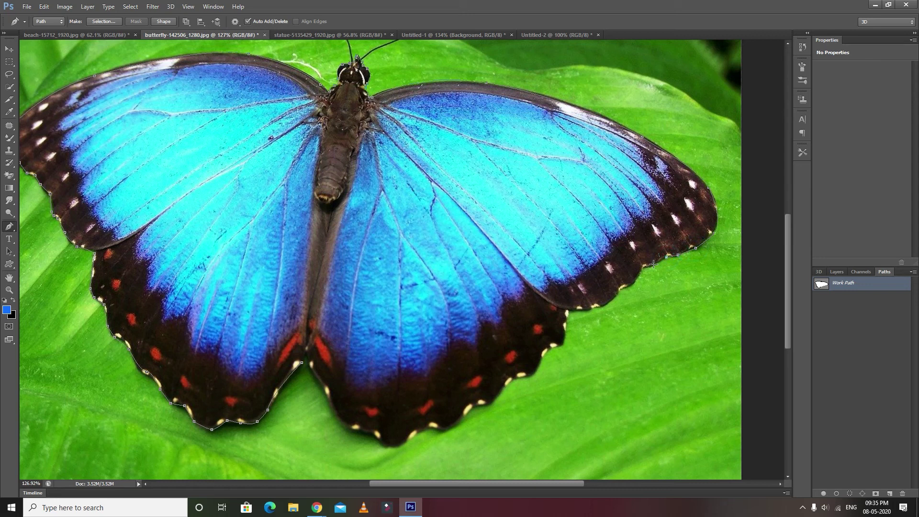
pyautogui.click(647, 266)
pyautogui.click(635, 281)
pyautogui.click(621, 289)
pyautogui.click(612, 298)
# Step: Continue anchors down the right wing's lower edge to the bottom wing edge
pyautogui.click(571, 309)
pyautogui.click(564, 340)
pyautogui.click(546, 352)
pyautogui.click(532, 373)
pyautogui.click(517, 375)
pyautogui.click(493, 398)
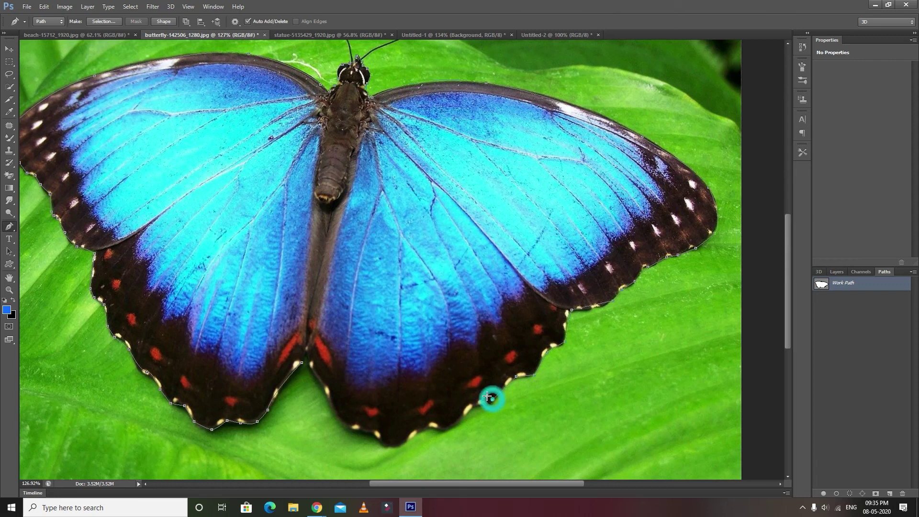
pyautogui.scroll(-1, 491, 392)
# Step: Add anchors along the bottom edge around the wing tip to the notch between wings
pyautogui.click(474, 353)
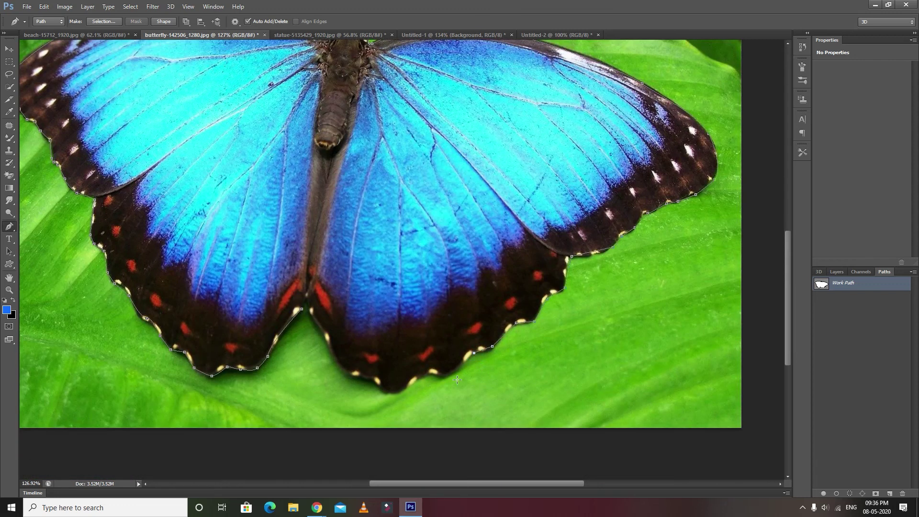
pyautogui.click(454, 374)
pyautogui.click(441, 377)
pyautogui.click(425, 372)
pyautogui.click(403, 389)
pyautogui.click(380, 392)
pyautogui.click(375, 381)
# Step: Trace the left lower edge, close the path at the start anchor, fit on screen, show Layers
pyautogui.click(355, 376)
pyautogui.click(342, 368)
pyautogui.click(320, 330)
pyautogui.click(307, 303)
pyautogui.click(302, 311)
pyautogui.hotkey('ctrl', '0')
pyautogui.press('alt')
pyautogui.click(834, 272)
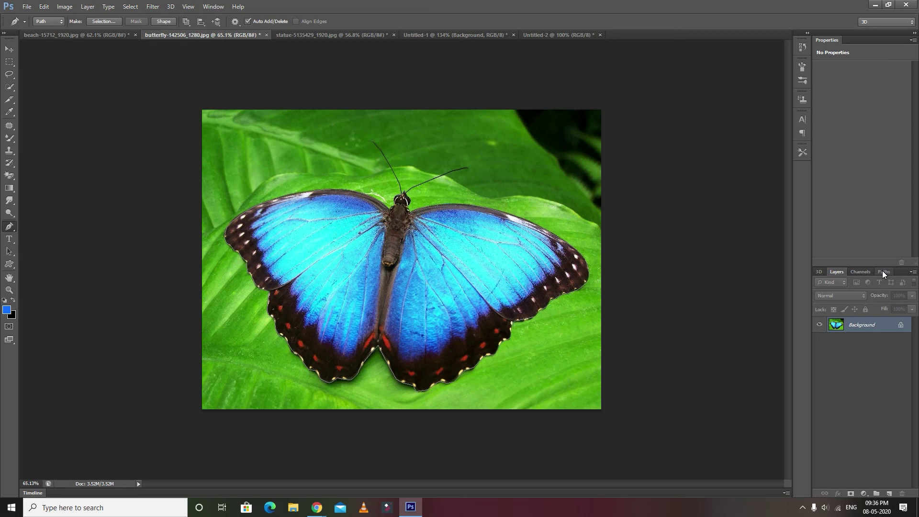
# Step: Save the Work Path as Path 1 in the Paths panel
pyautogui.click(883, 272)
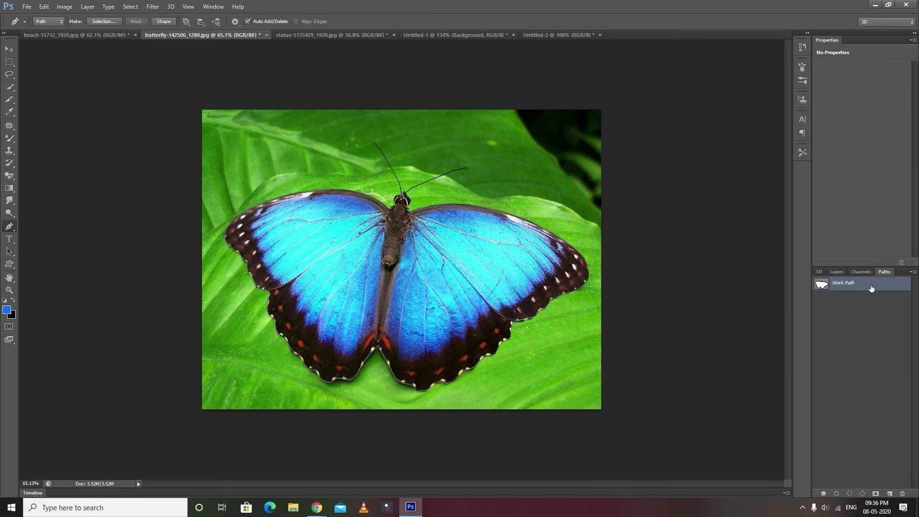
pyautogui.doubleClick(869, 285)
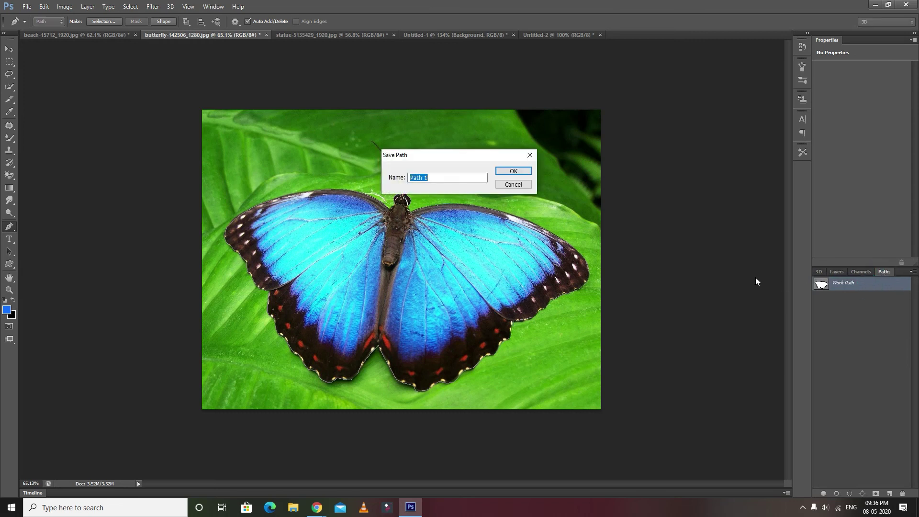
pyautogui.click(511, 170)
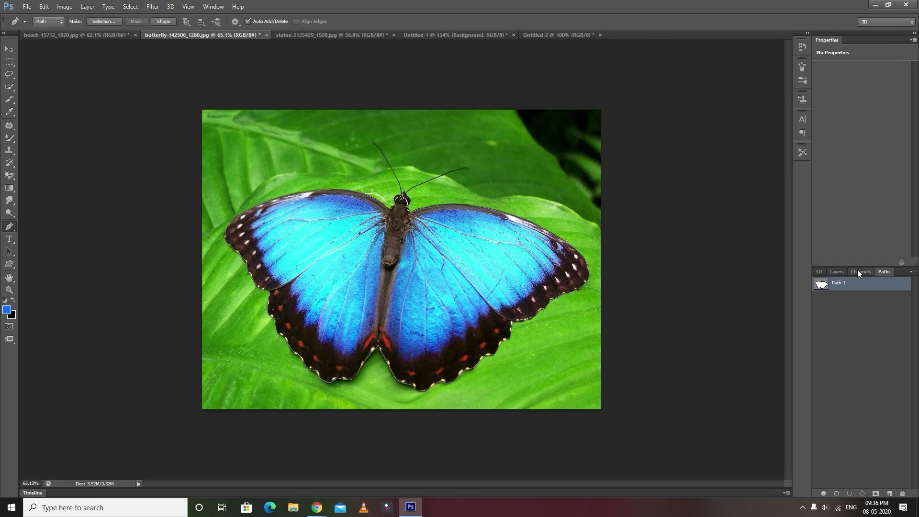
# Step: Make a selection from the path with Feather 0 around the butterfly
pyautogui.click(836, 272)
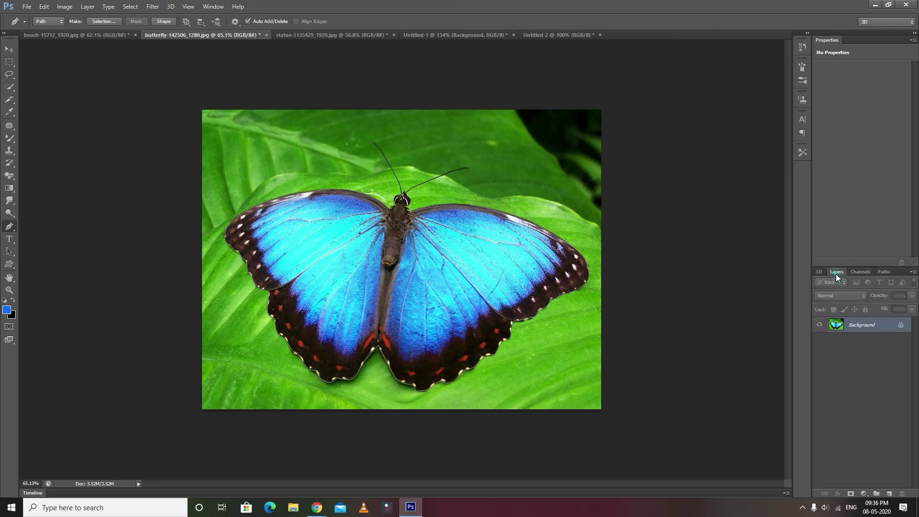
pyautogui.rightClick(354, 250)
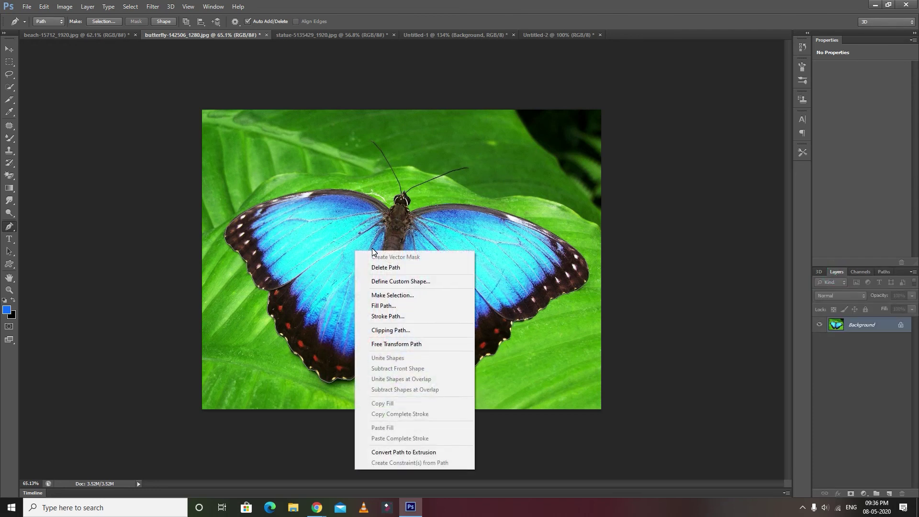
pyautogui.click(403, 295)
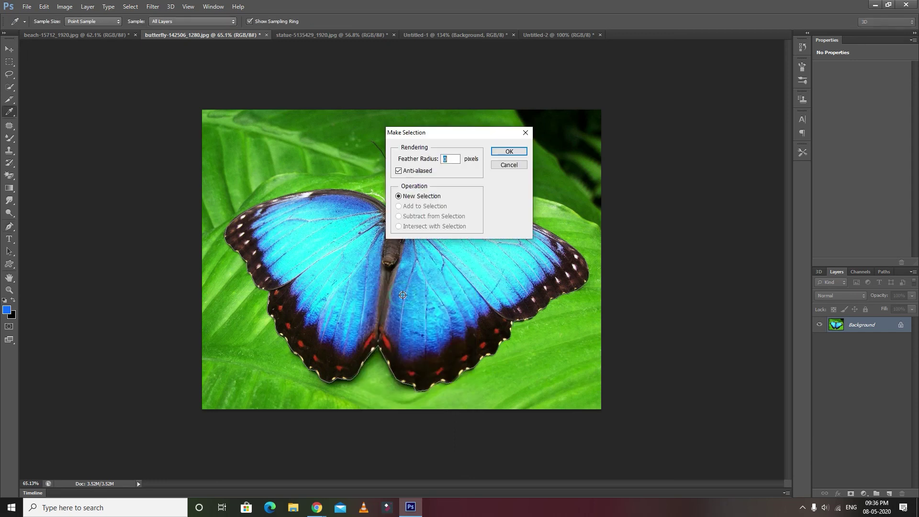
pyautogui.click(509, 151)
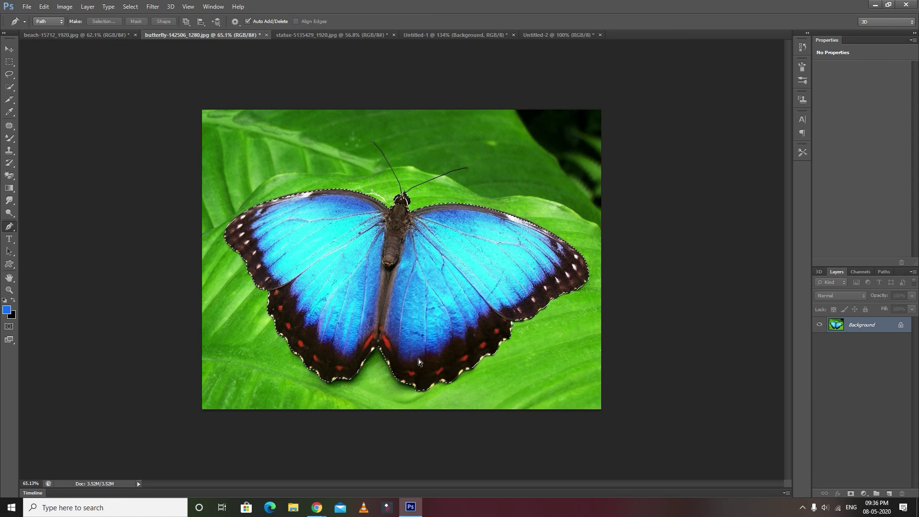
pyautogui.hotkey('ctrl', 'd')
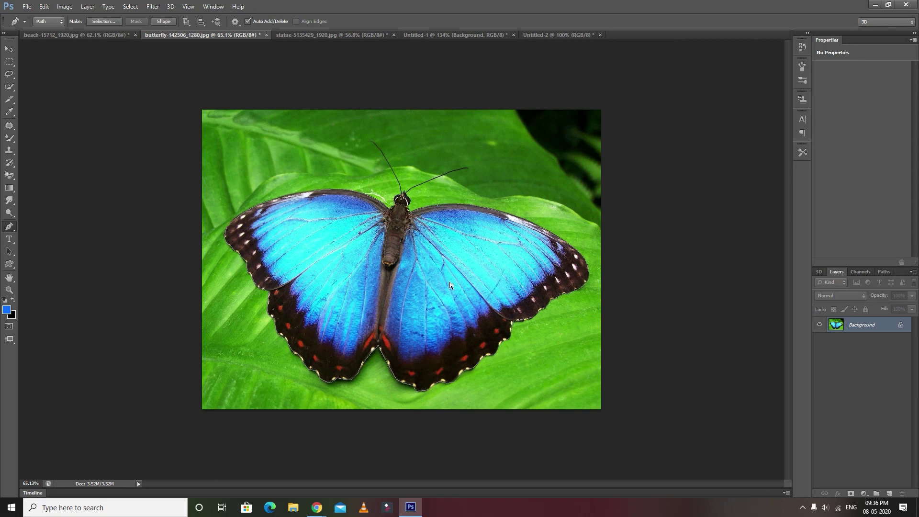
pyautogui.hotkey('ctrl', 'z')
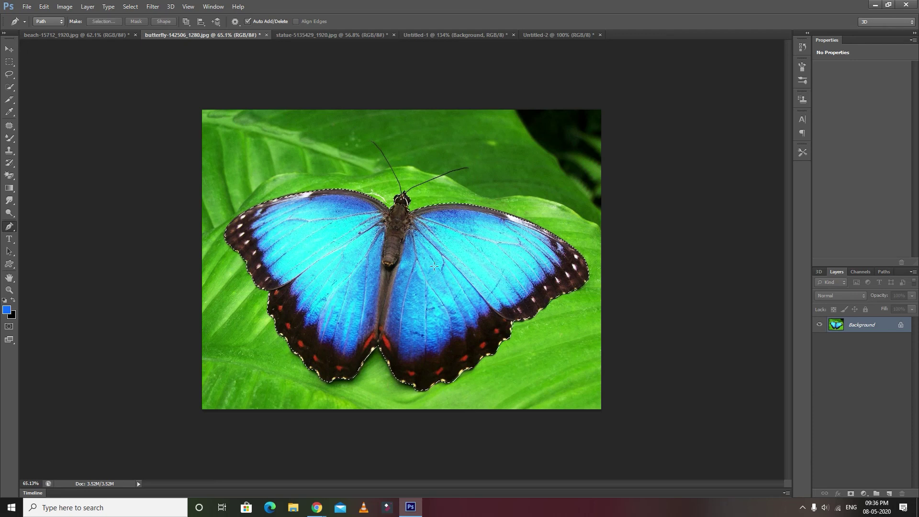
# Step: Move the butterfly onto the statue photo, shrink it into the sky, then return to the butterfly tab
pyautogui.scroll(-3, 434, 266)
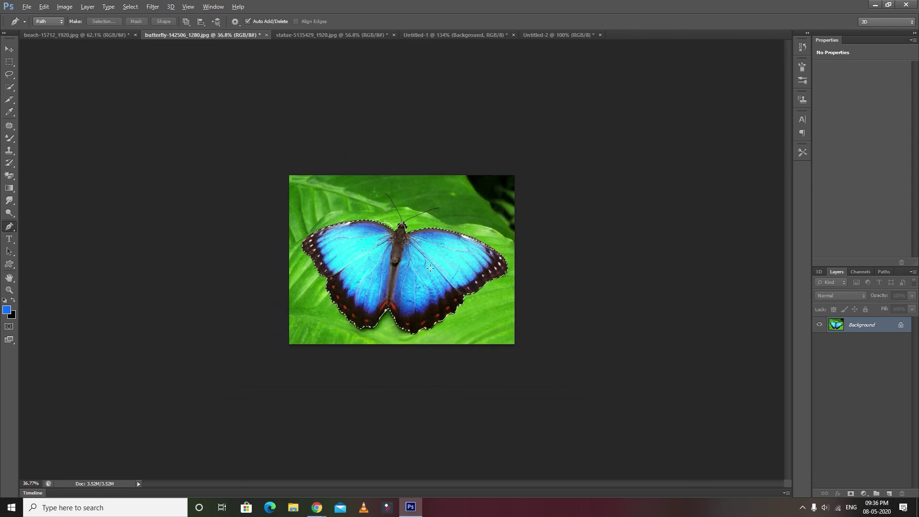
pyautogui.click(9, 49)
pyautogui.moveTo(312, 271); pyautogui.dragTo(448, 247)
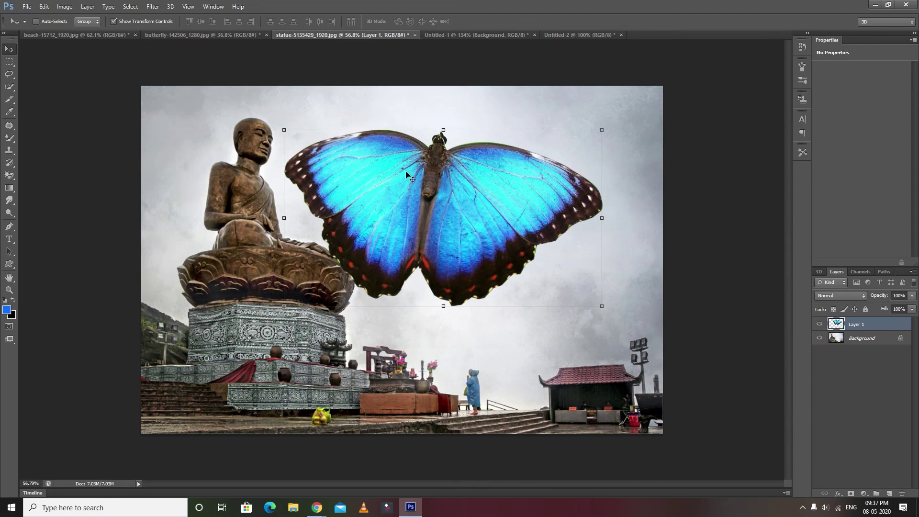
pyautogui.moveTo(407, 174); pyautogui.dragTo(460, 162)
pyautogui.moveTo(339, 118); pyautogui.dragTo(512, 201)
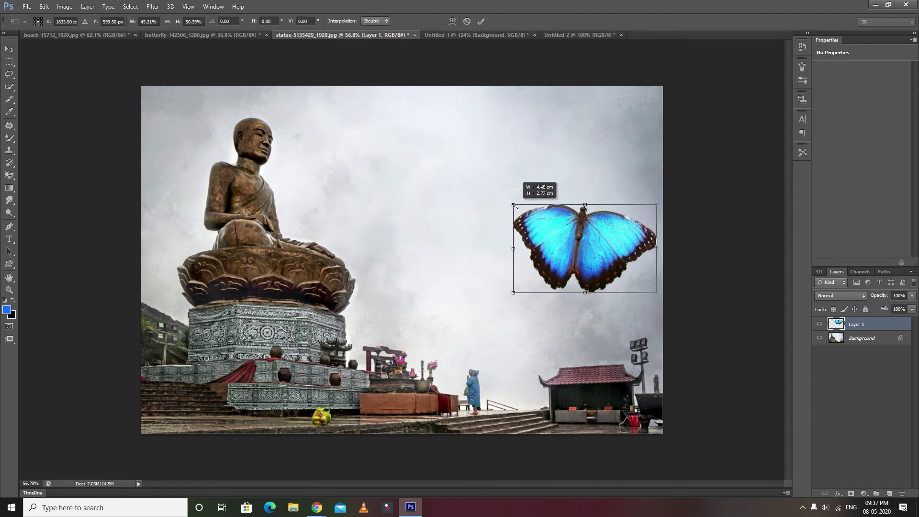
pyautogui.moveTo(557, 226); pyautogui.dragTo(437, 198)
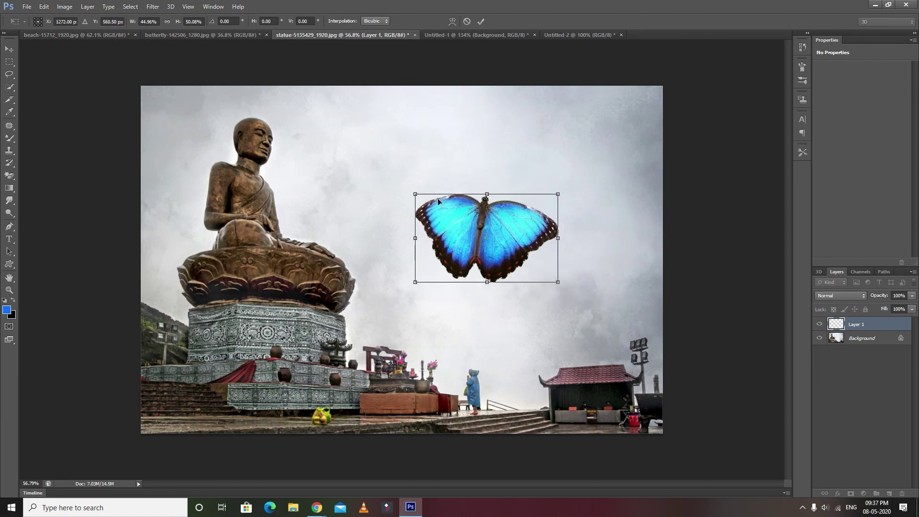
pyautogui.click(197, 34)
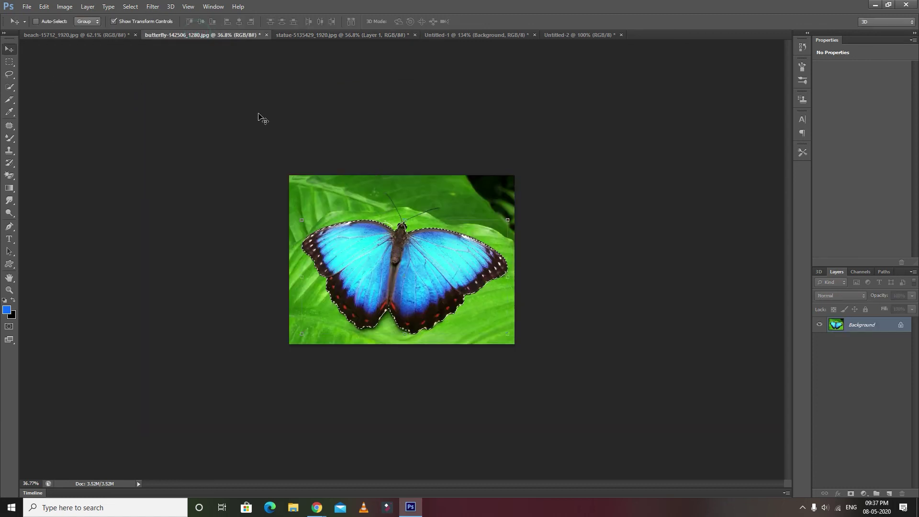
# Step: Deselect the butterfly with Ctrl+D and select the standard Pen Tool from the toolbar flyout
pyautogui.hotkey('ctrl', 'd')
pyautogui.click(9, 226)
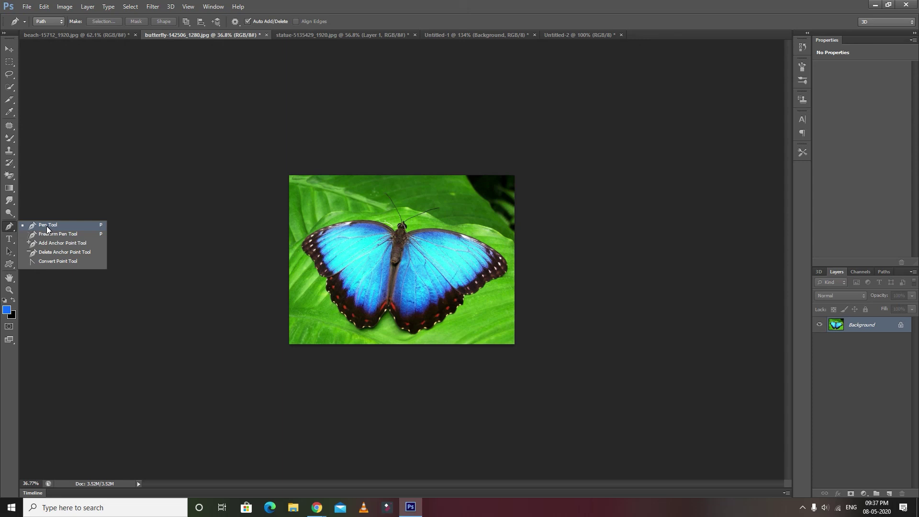
pyautogui.click(12, 226)
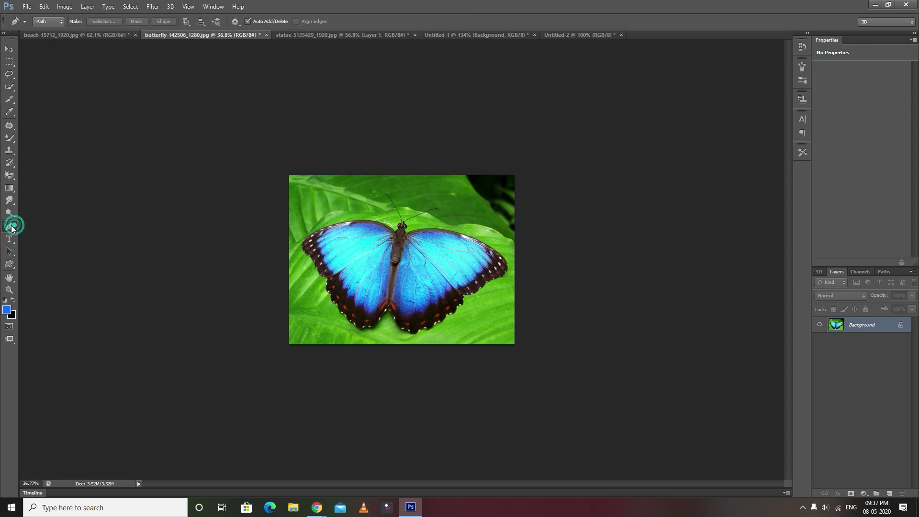
pyautogui.rightClick(11, 228)
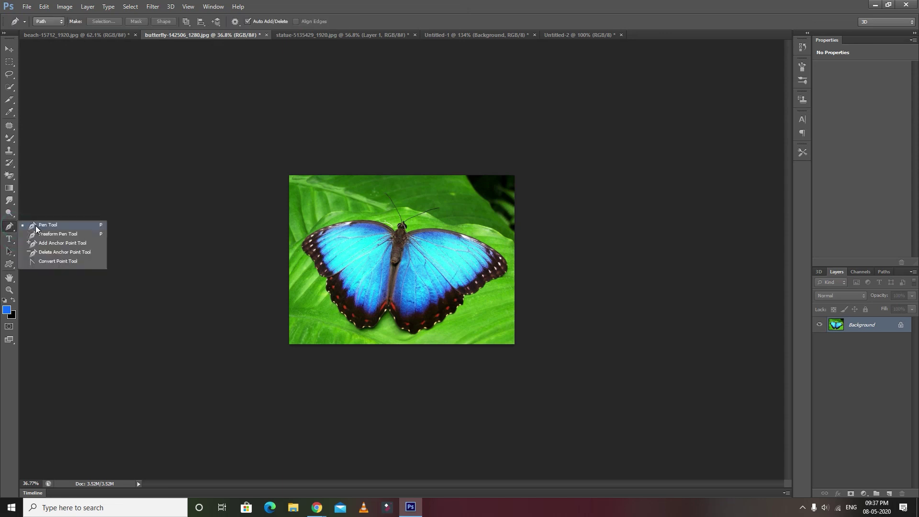
pyautogui.click(10, 228)
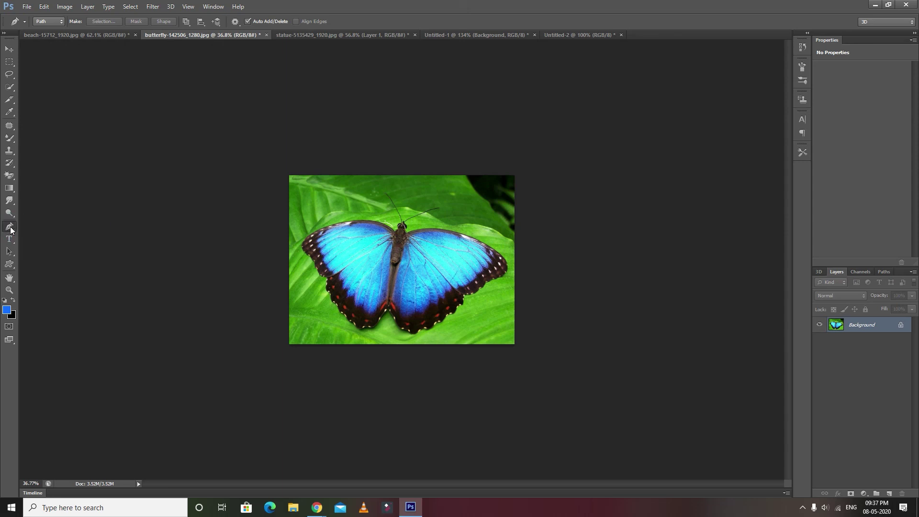